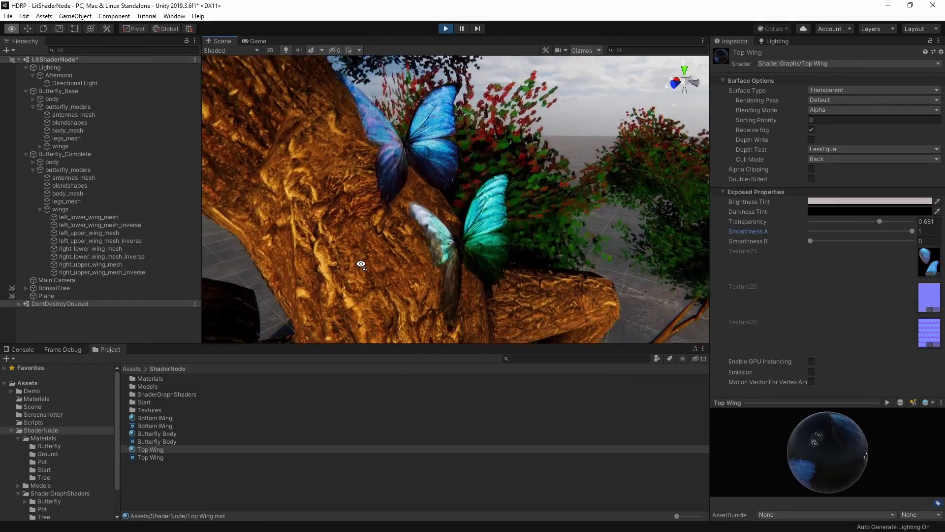
Step: Rotate the Directional Light's Y rotation to about -619.1 to relight the butterfly scene
mouse_move(361, 265)
right_down()
mouse_move(371, 230)
mouse_move(370, 265)
right_up()
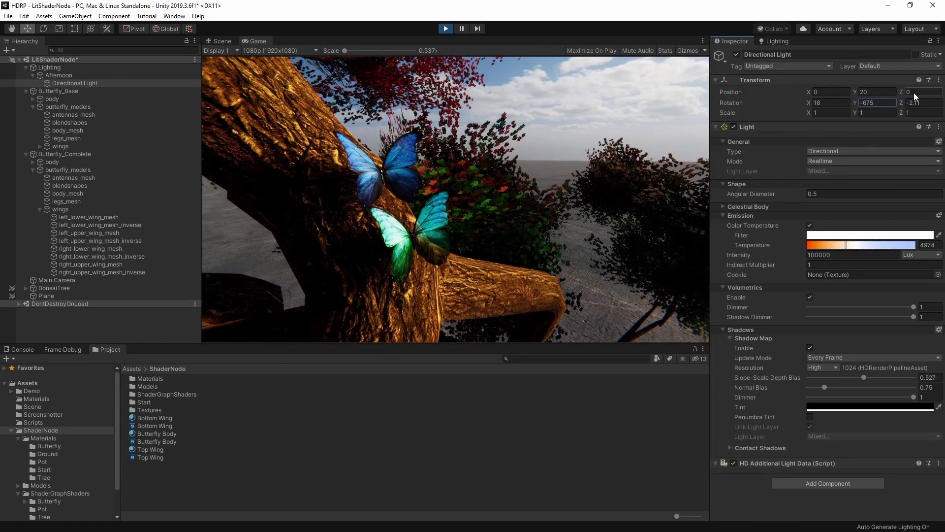
drag(914, 93, 865, 110)
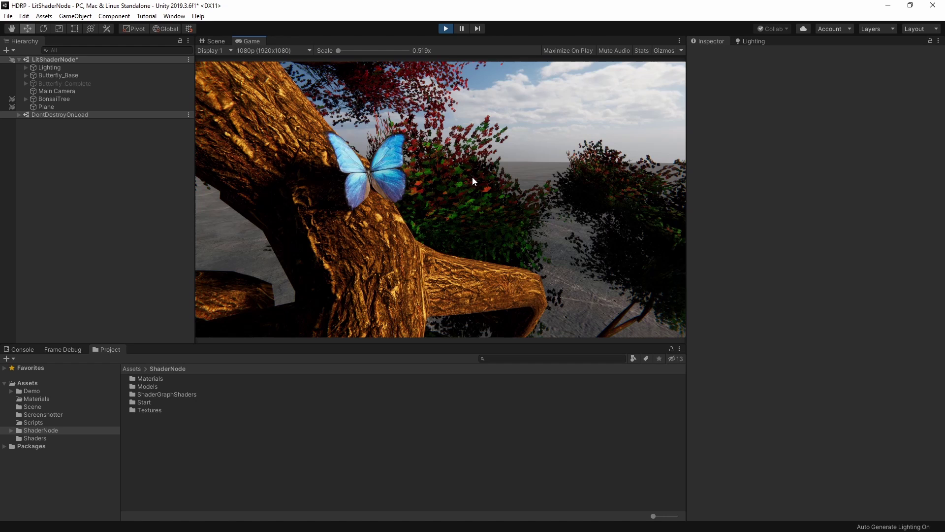
Step: Return to the Scene view and re-enable the Butterfly_Complete object
click(214, 41)
click(708, 57)
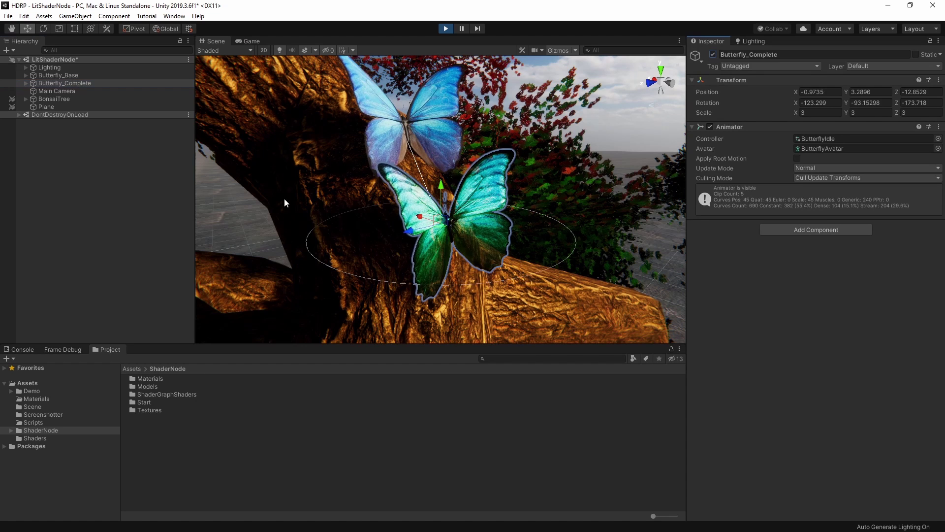
click(144, 194)
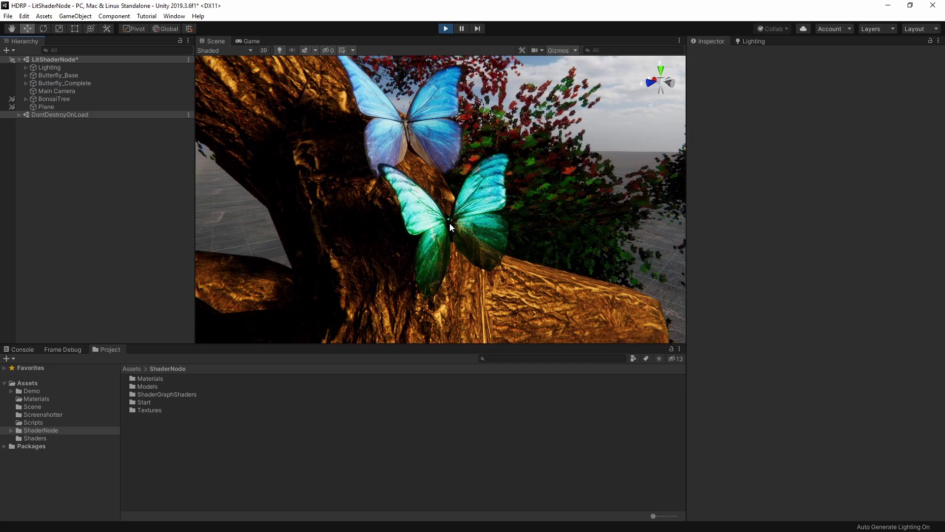
Step: Fly the camera in for a close-up of the butterfly's outspread wings
key(w)
right_drag(450, 224, 574, 225)
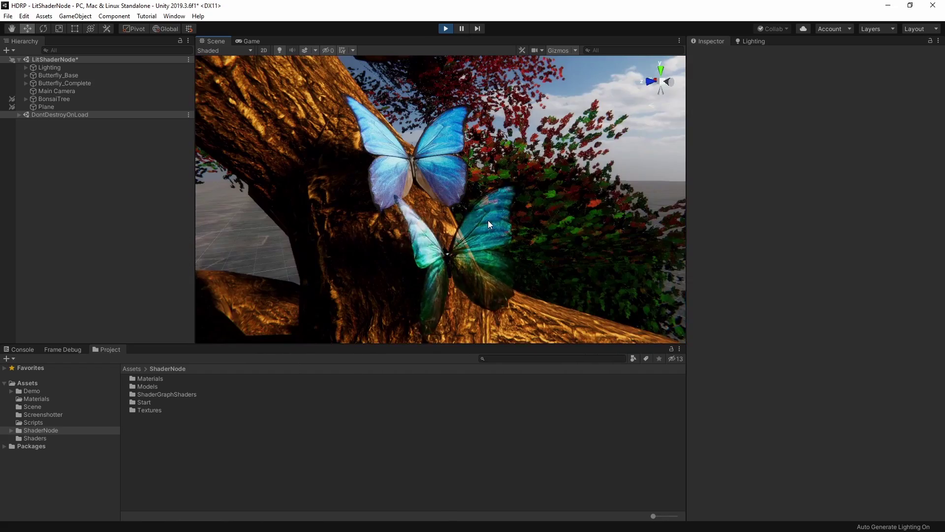
right_drag(488, 220, 485, 234)
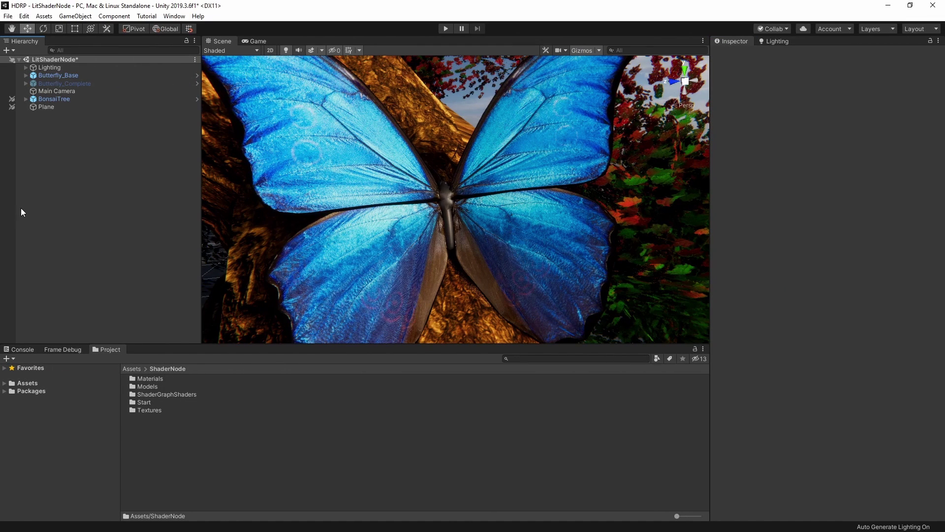
Step: Create an HDRP Lit shader graph named 'Butterfly Body' in the ShaderNode folder
right_click(147, 422)
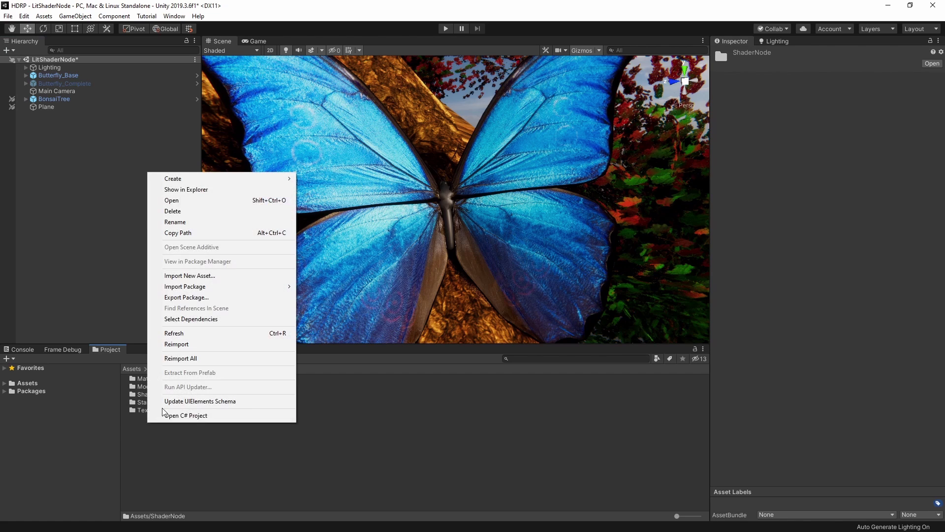
mouse_move(245, 182)
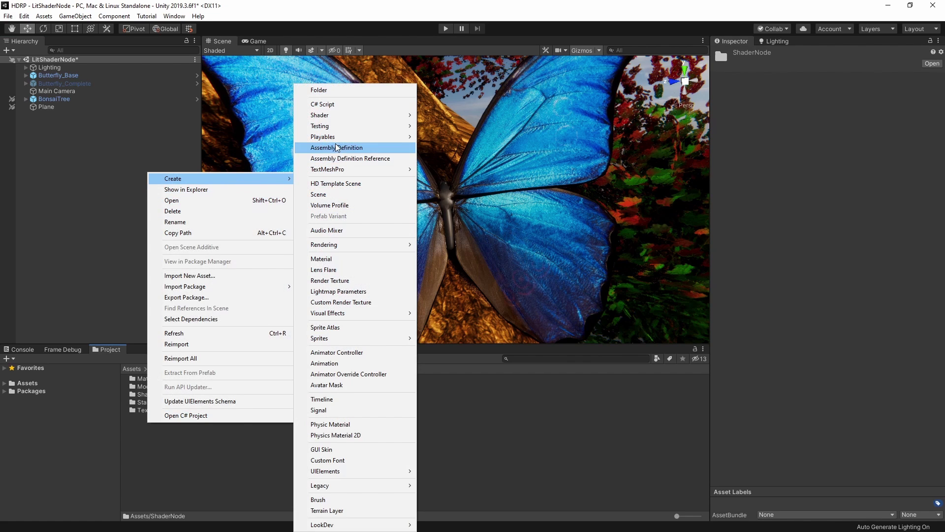
mouse_move(339, 117)
mouse_move(459, 174)
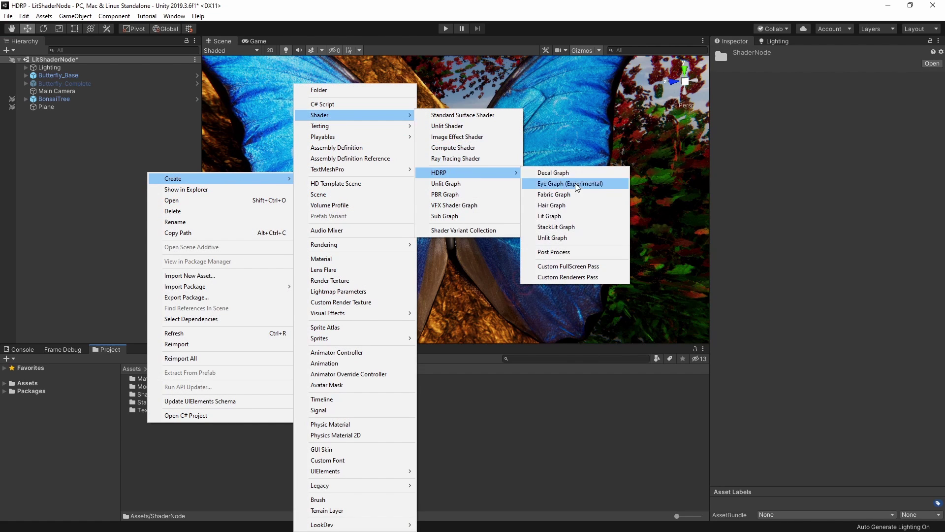
click(549, 215)
text(Butterfly Body)
key(Return)
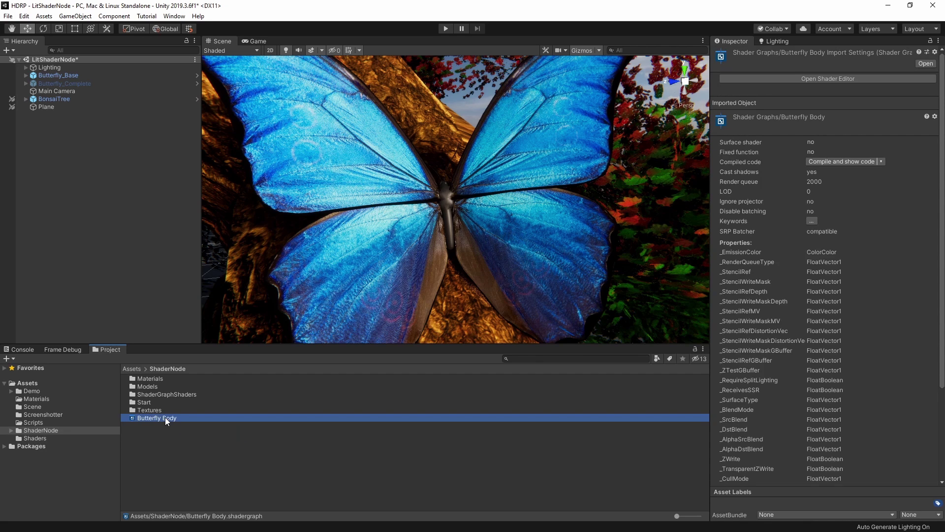
Step: Create a Butterfly Body material from the new shader graph
right_click(164, 418)
mouse_move(218, 172)
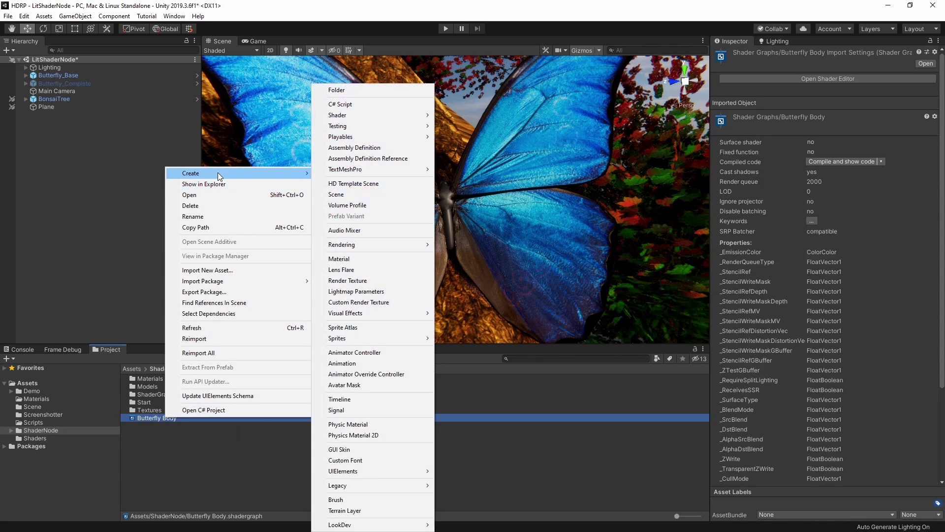
click(369, 256)
key(Return)
Step: Apply the Butterfly Body material to the butterfly's body, legs and antennas meshes
click(76, 78)
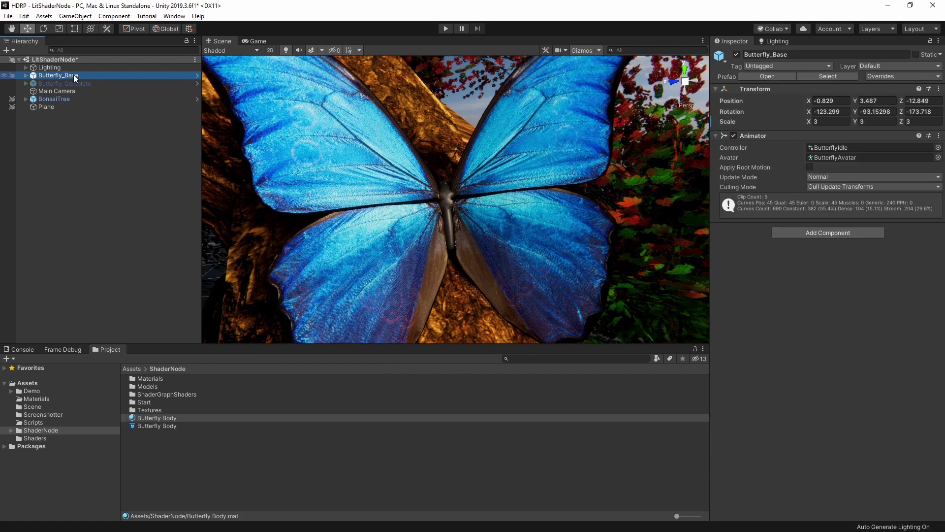
click(448, 210)
ctrl+click(79, 122)
ctrl+click(79, 100)
drag(156, 418, 905, 360)
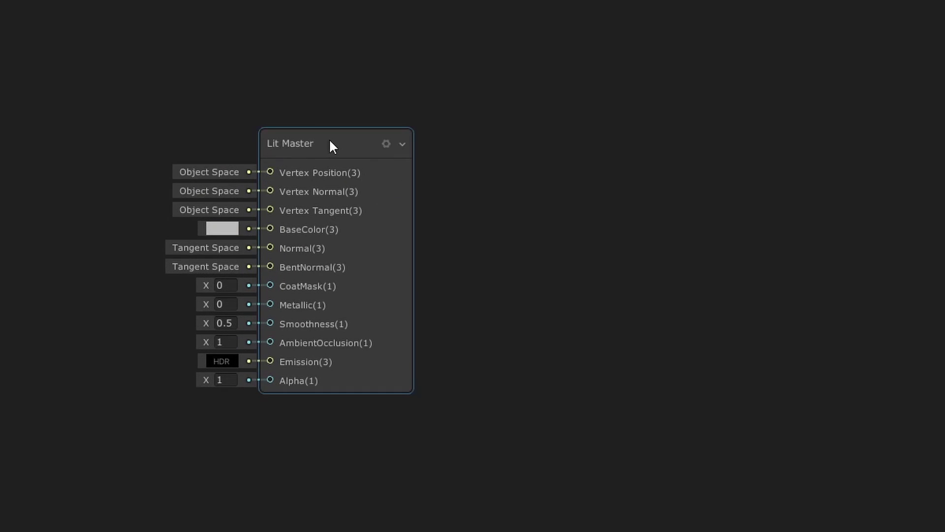
Step: Change the Lit Master node's Material Type to Iridescence
click(330, 142)
click(387, 144)
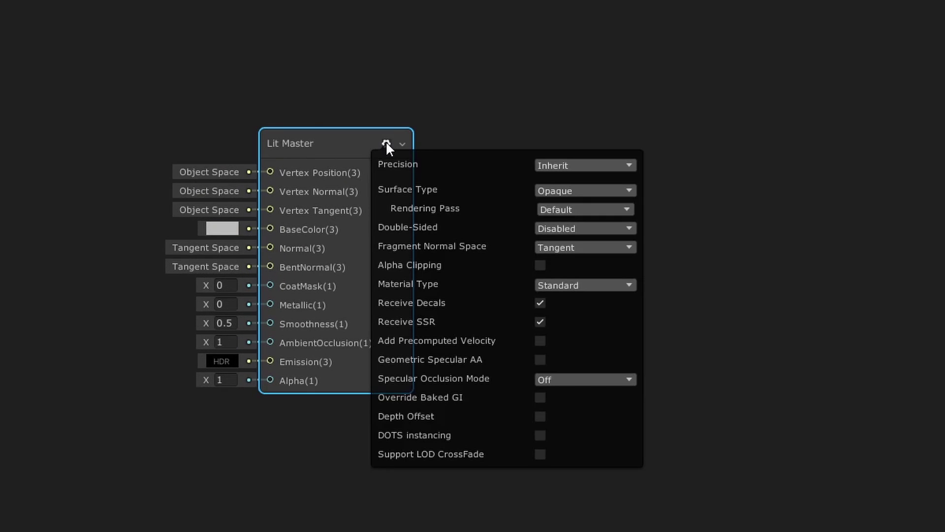
click(600, 286)
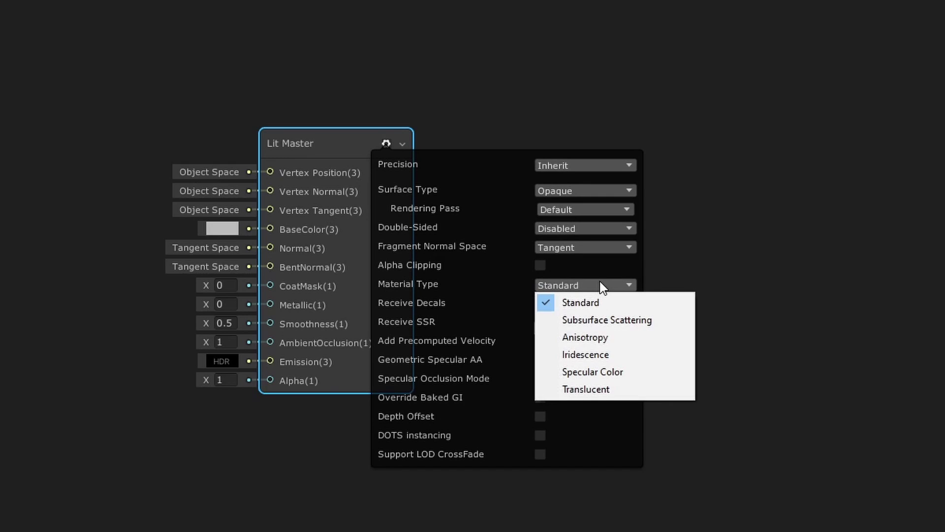
click(654, 350)
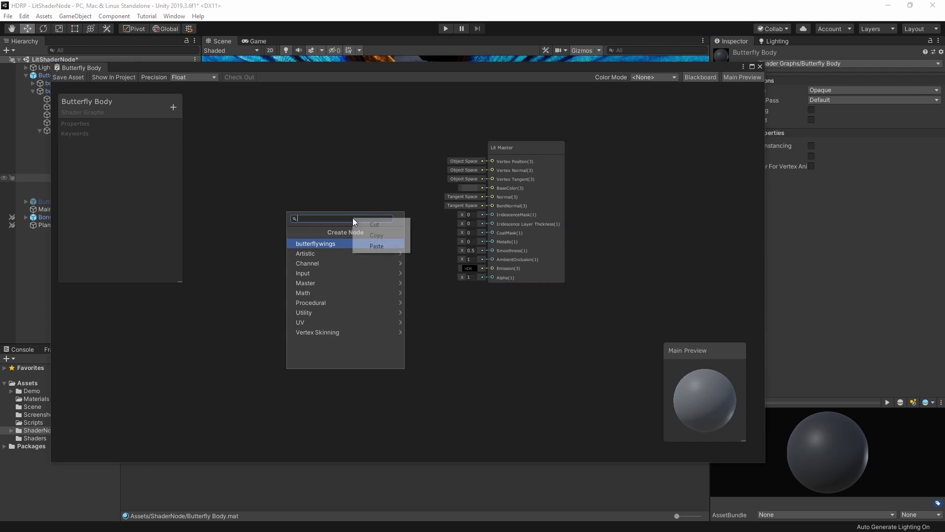
Step: Add a Sample Gradient node and wire it into the Iridescence Mask input
text(sample)
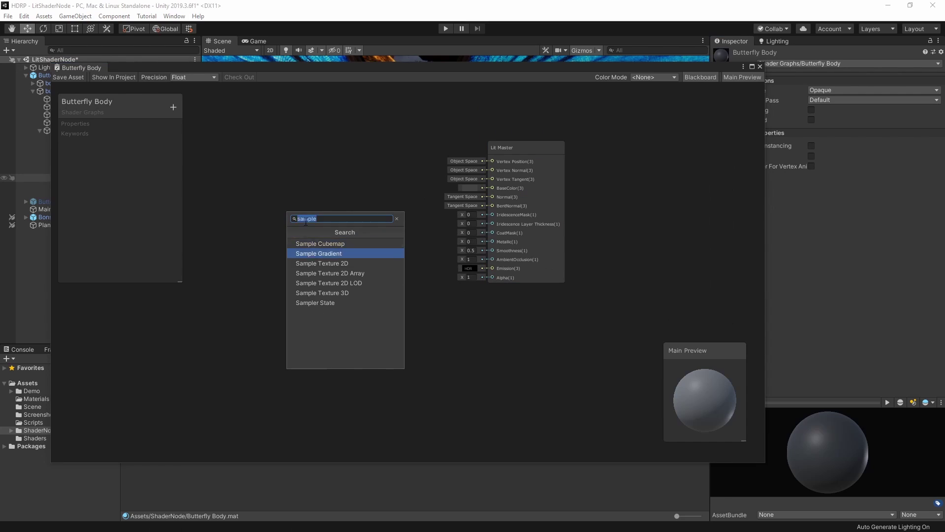
click(338, 249)
drag(385, 200, 413, 215)
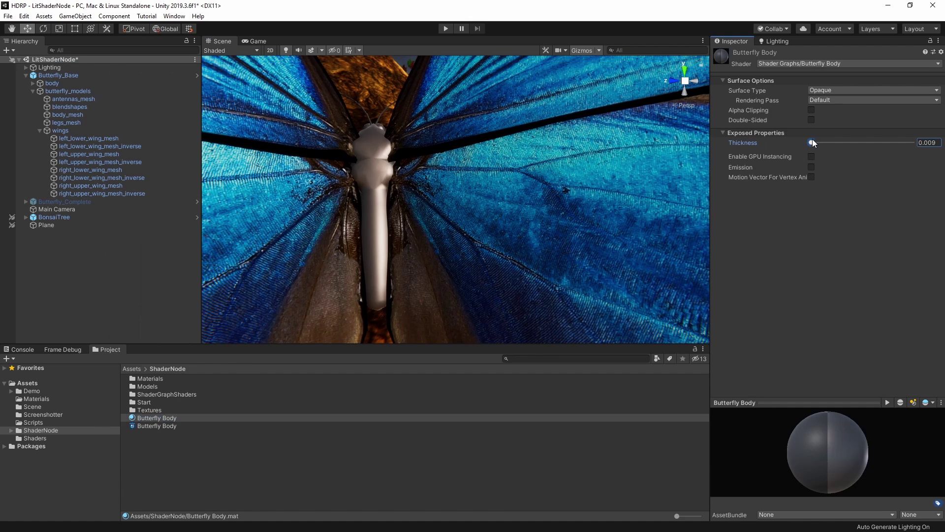
Step: Adjust the material's Iridescence Thickness to about 0.53 while watching the body recolour
drag(812, 139, 854, 136)
alt+drag(495, 173, 497, 204)
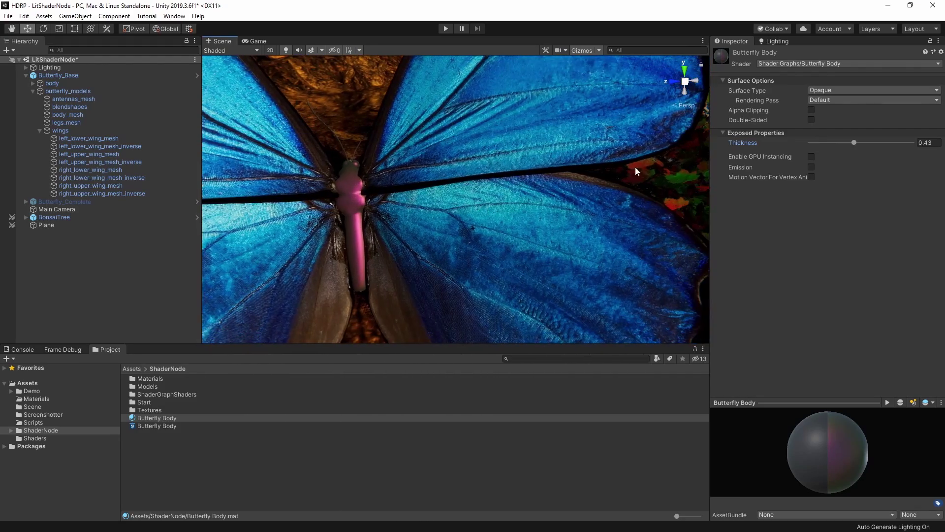
drag(855, 144, 924, 141)
mouse_move(861, 139)
mouse_down()
mouse_move(822, 141)
mouse_move(876, 131)
mouse_up()
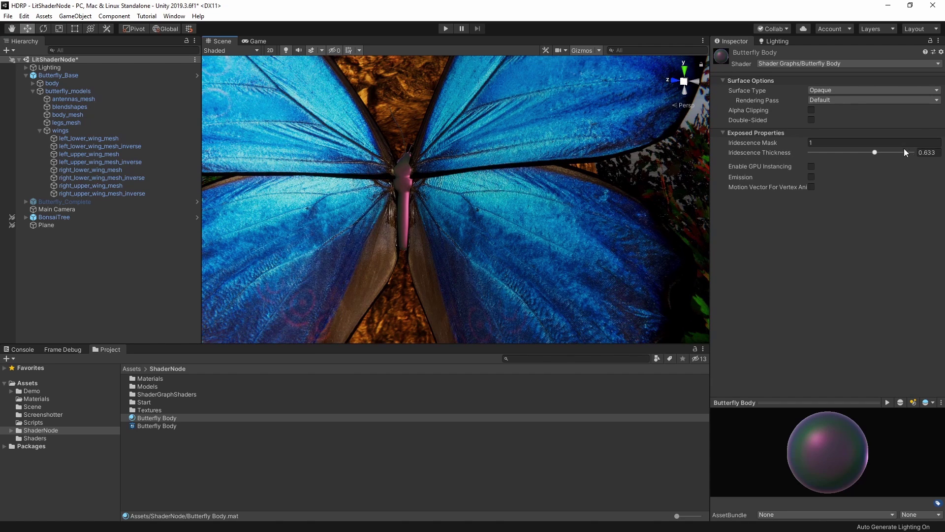
Step: Set the material's Iridescence Thickness to 0.8
click(933, 152)
text(0.8)
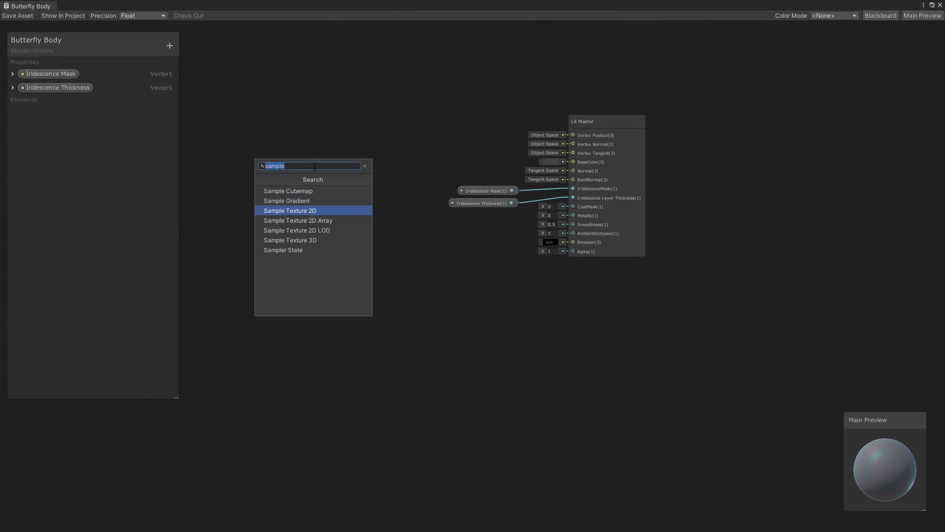
key(Return)
Step: Sample the butterfly normal-map texture and connect its RGBA output to the Normal input
middle_drag(302, 164, 345, 161)
click(346, 163)
double_click(290, 208)
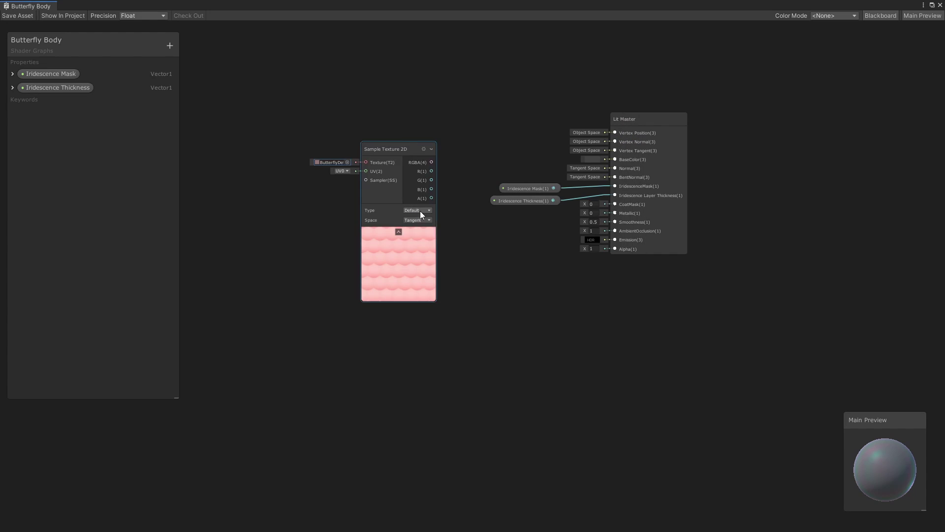
mouse_move(424, 183)
mouse_down()
mouse_move(498, 164)
mouse_move(630, 169)
mouse_up()
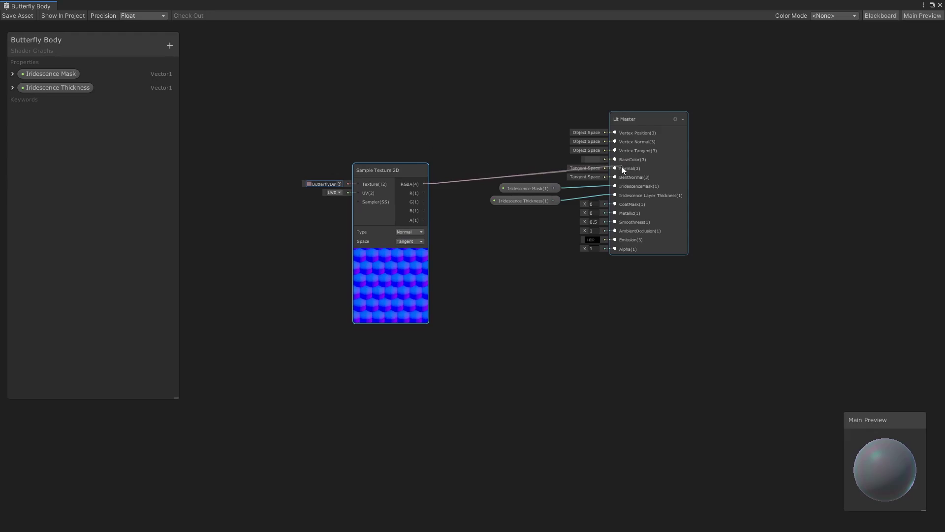
drag(388, 168, 395, 155)
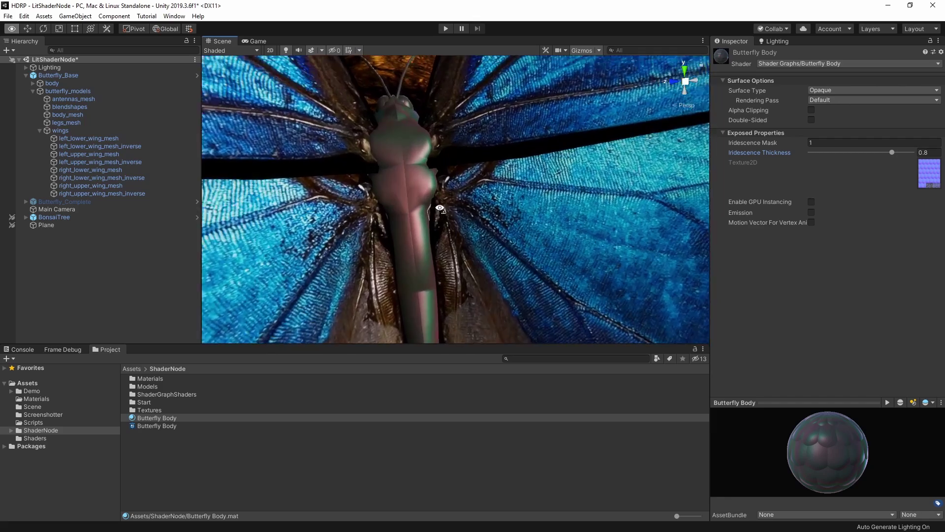
right_drag(439, 208, 440, 225)
key(s)
key(w)
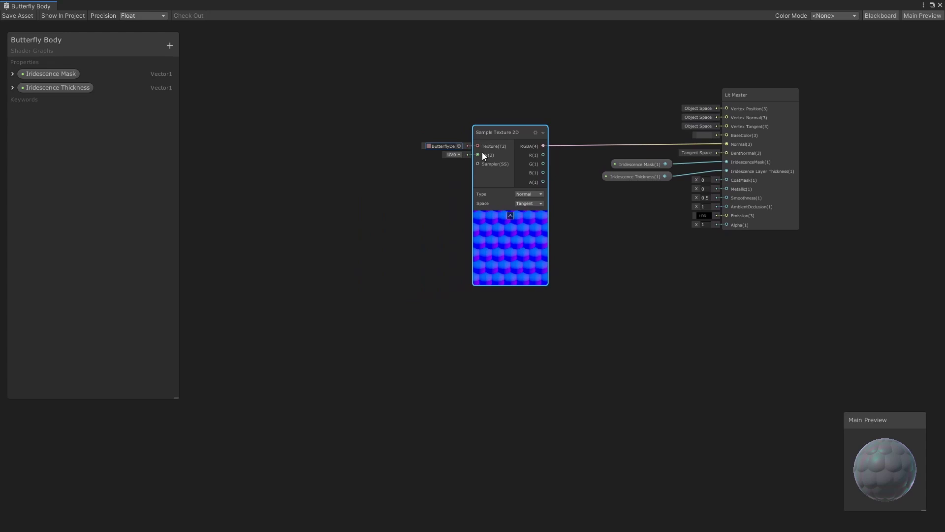
Step: Feed the sampler's UV from a Tiling And Offset node with tiling 30 by 35
drag(478, 155, 372, 164)
text(tiling)
key(Return)
scroll(299, 242, up, 2)
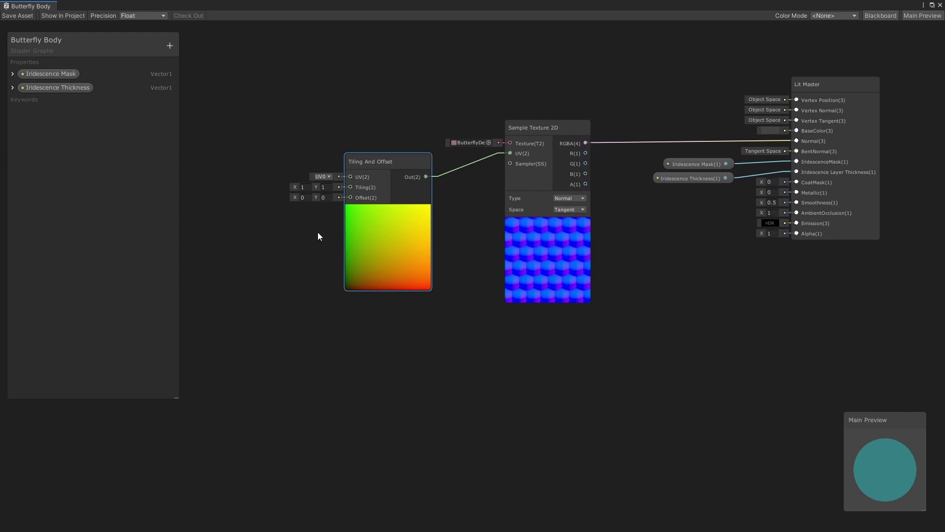
click(304, 187)
text(30)
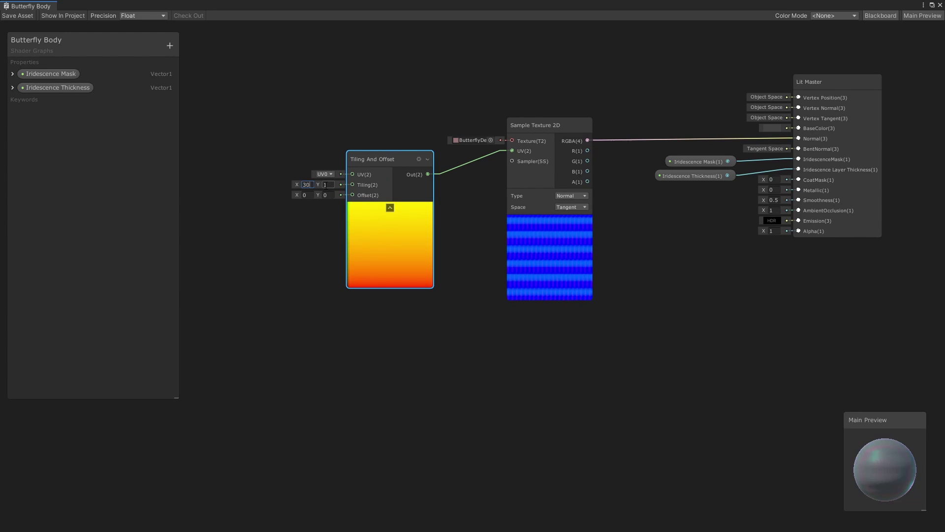
text(35)
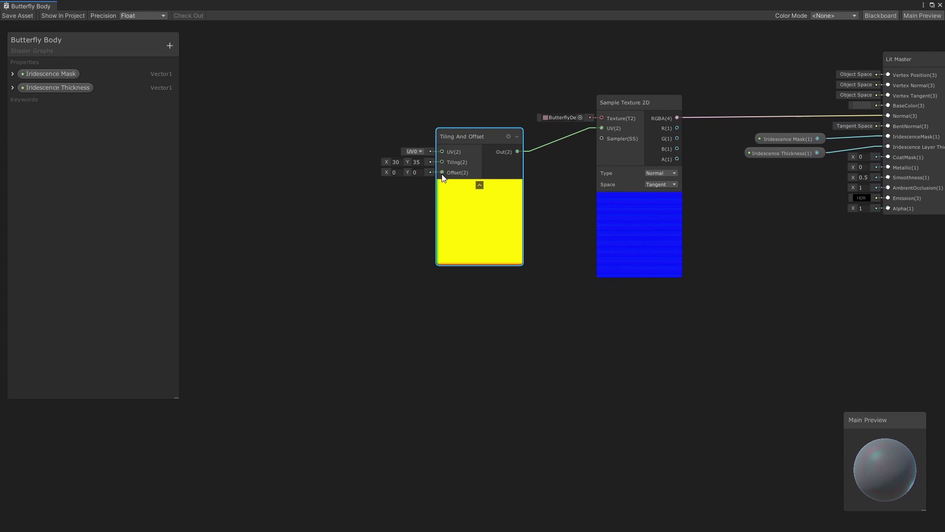
Step: Drive the Tiling And Offset node's Offset with a Rotate node and edit its Center
drag(431, 172, 327, 197)
text(rot)
key(Return)
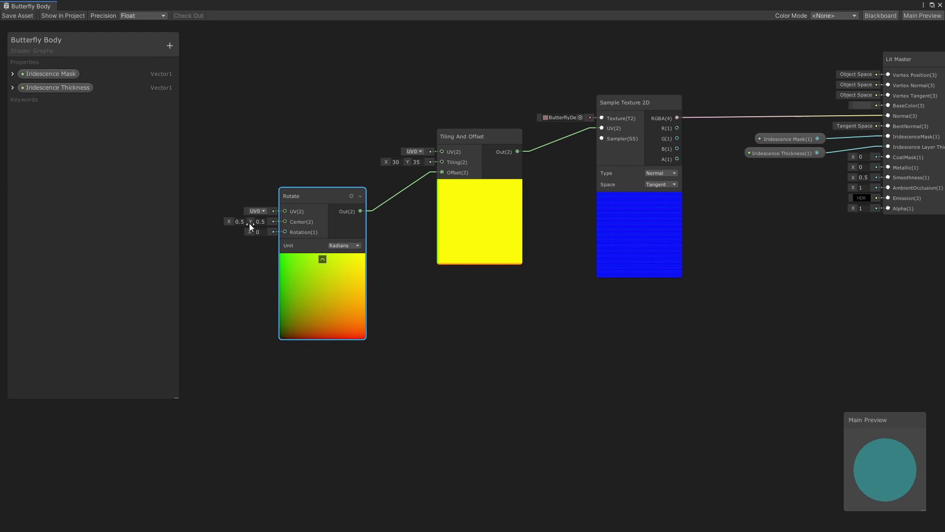
click(250, 221)
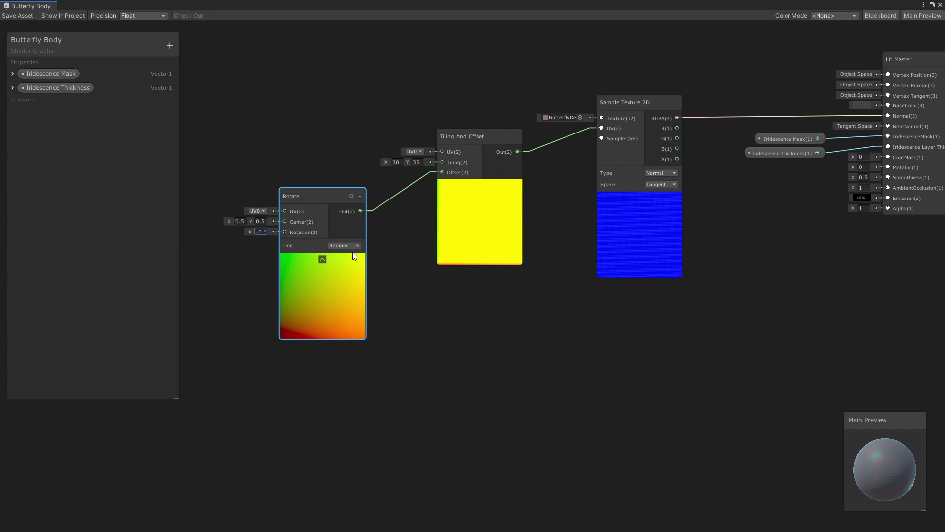
click(244, 137)
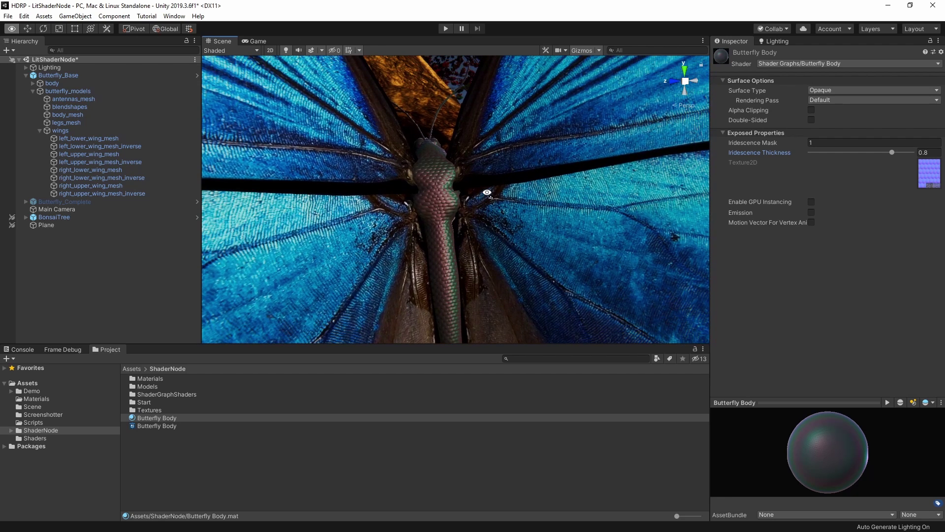
alt+drag(486, 192, 483, 194)
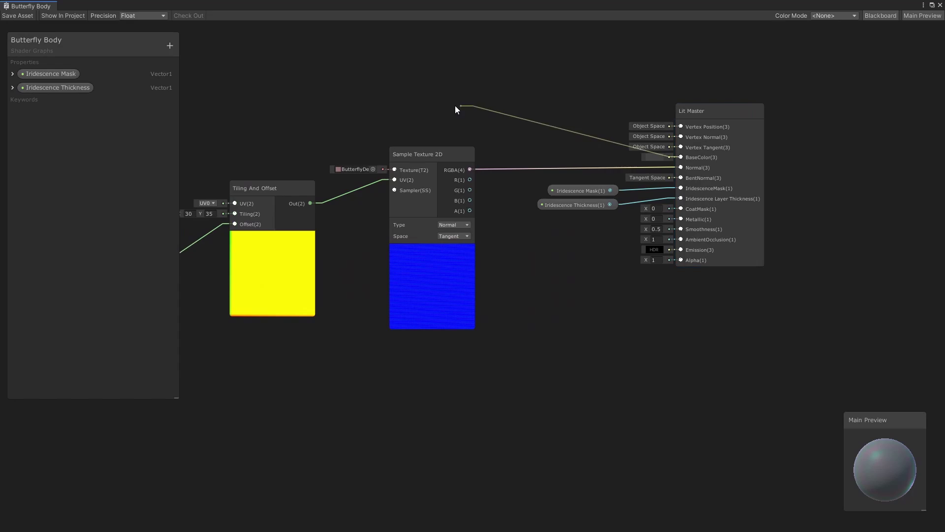
Step: Add a Color node on Base Color and convert it to an exposed property
drag(454, 105, 455, 106)
key(Return)
right_click(415, 84)
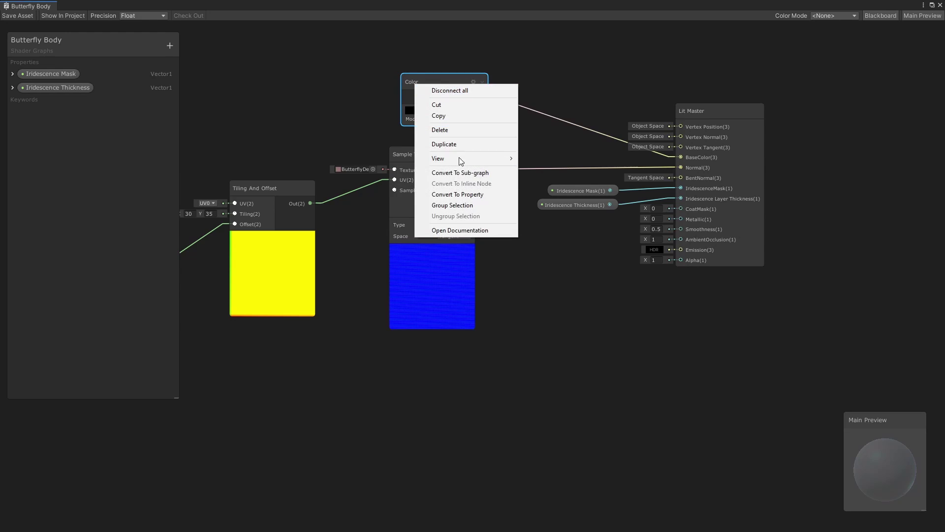
click(457, 194)
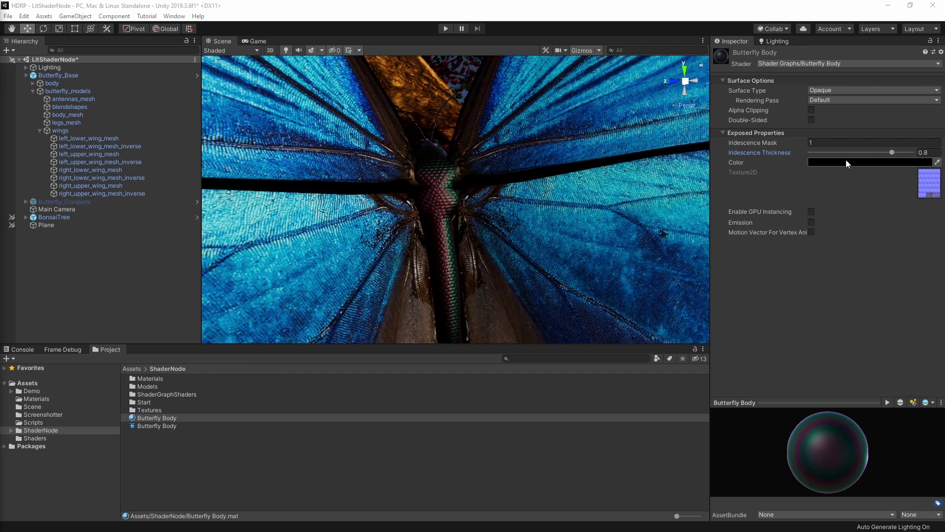
Step: Set the Butterfly Body material's Color to black
click(846, 161)
drag(254, 176, 241, 209)
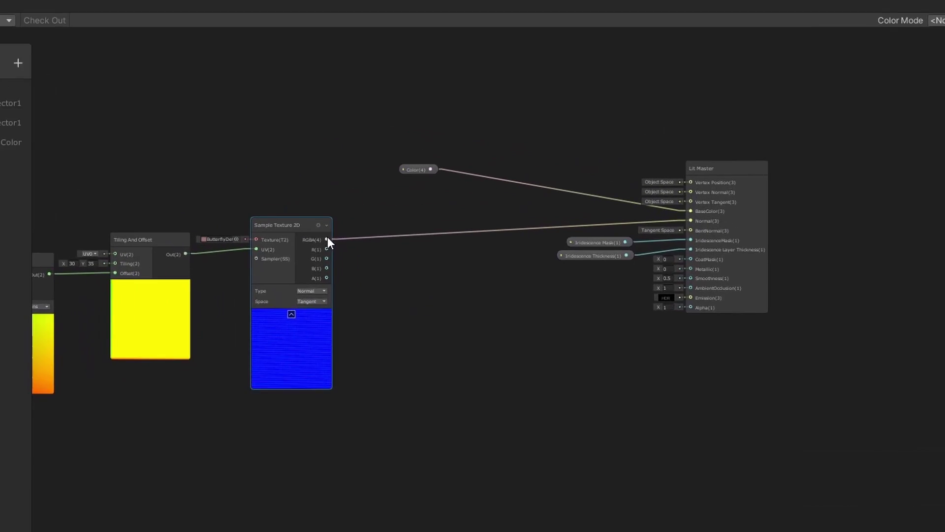
drag(327, 237, 424, 236)
Step: Route the normal map through a Normal Strength node set to 0.5 into Normal
text(normal stre)
key(Down)
key(Return)
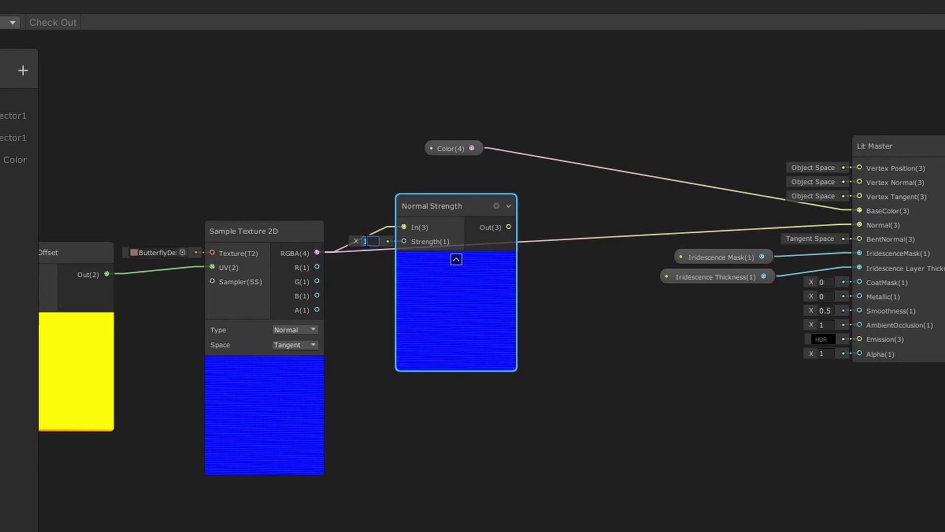
text(0.5)
drag(509, 227, 859, 224)
drag(436, 197, 498, 182)
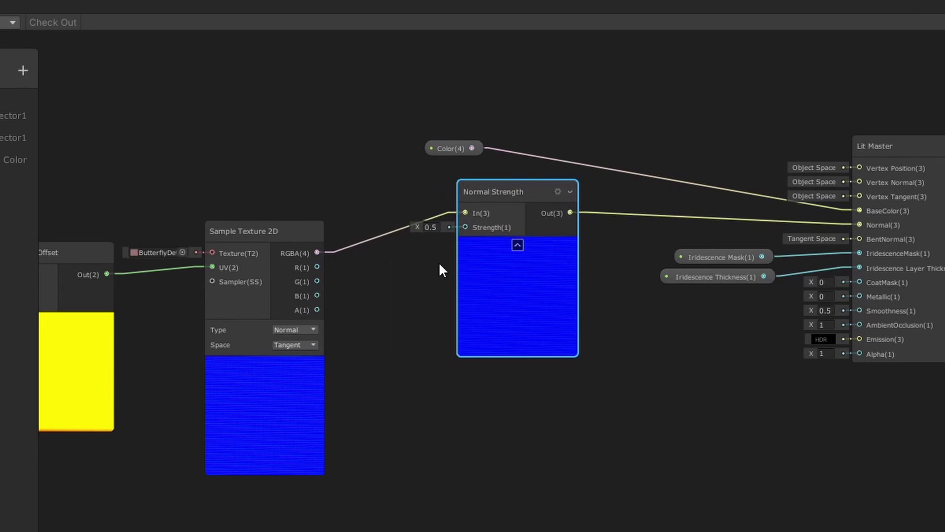
click(439, 265)
Step: Break the texture's RGBA output into channels with a Split node
middle_drag(366, 317, 315, 305)
drag(253, 243, 384, 441)
text(split)
key(Return)
scroll(476, 441, up, 1)
middle_drag(477, 441, 406, 436)
click(309, 425)
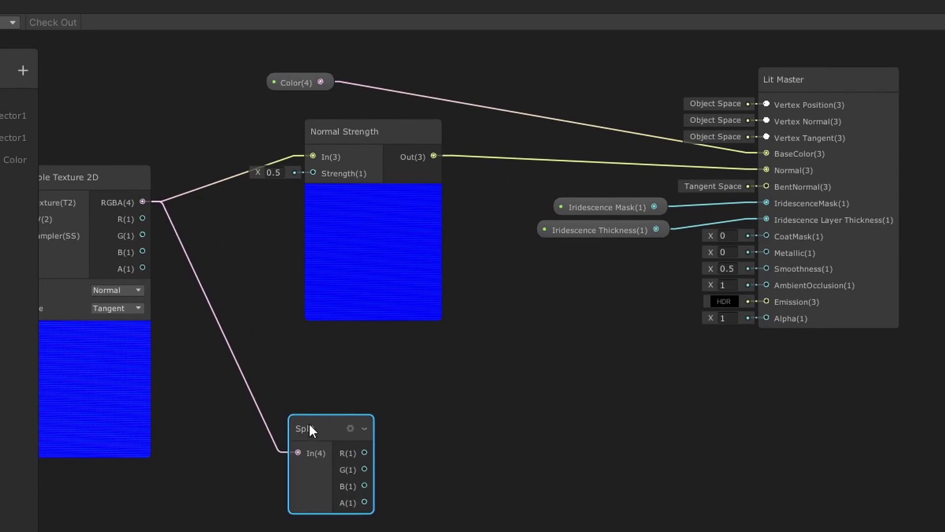
drag(310, 425, 280, 403)
click(393, 438)
Step: Sum the Split node's R and G channels with an Add node
middle_drag(394, 437, 319, 442)
drag(258, 434, 349, 399)
text(add)
key(Return)
drag(257, 451, 352, 450)
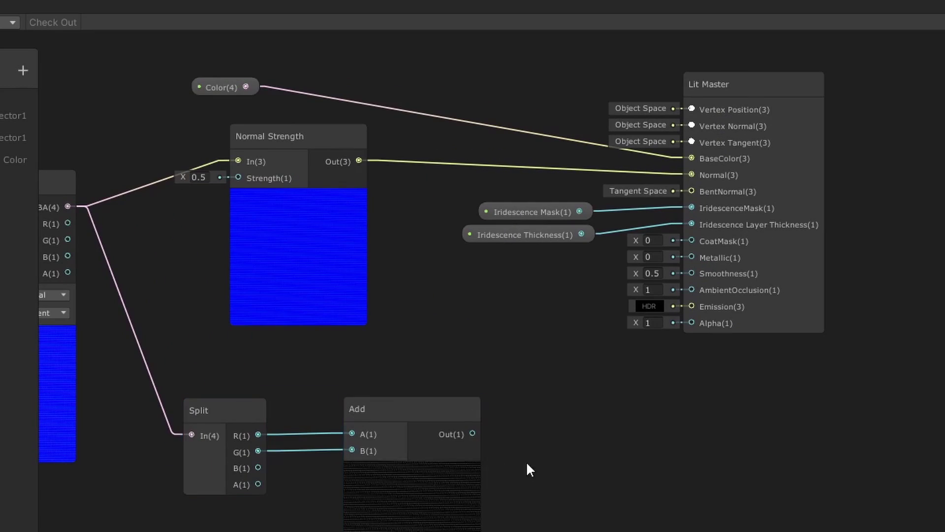
middle_drag(544, 430, 410, 453)
drag(586, 130, 671, 133)
click(497, 300)
Step: Feed the sum into a Lerp between 0.8 and 0.5 that drives Smoothness
drag(338, 456, 405, 466)
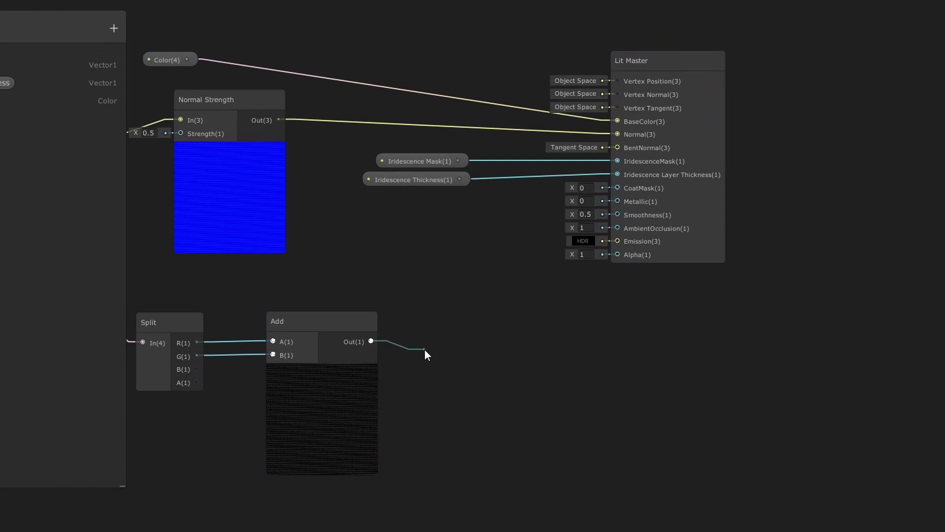
drag(425, 348, 424, 349)
text(lerp)
click(391, 407)
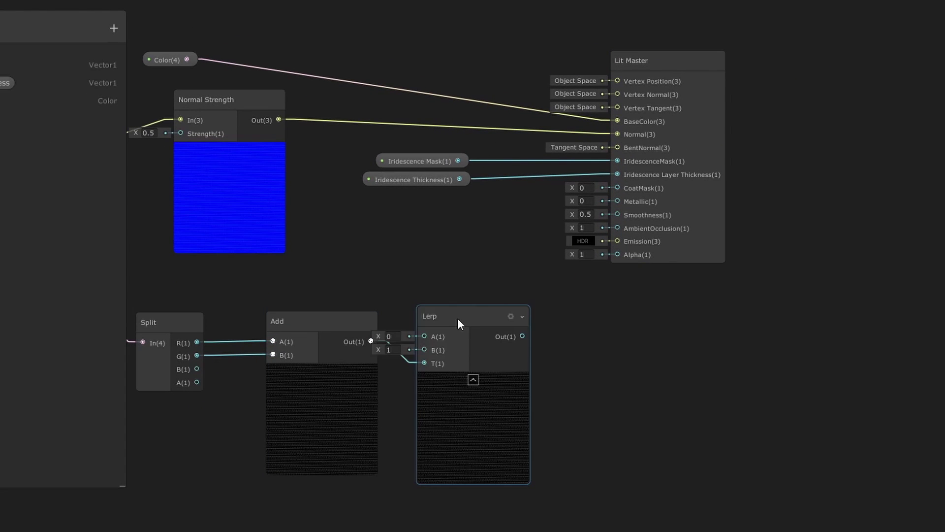
drag(457, 318, 478, 297)
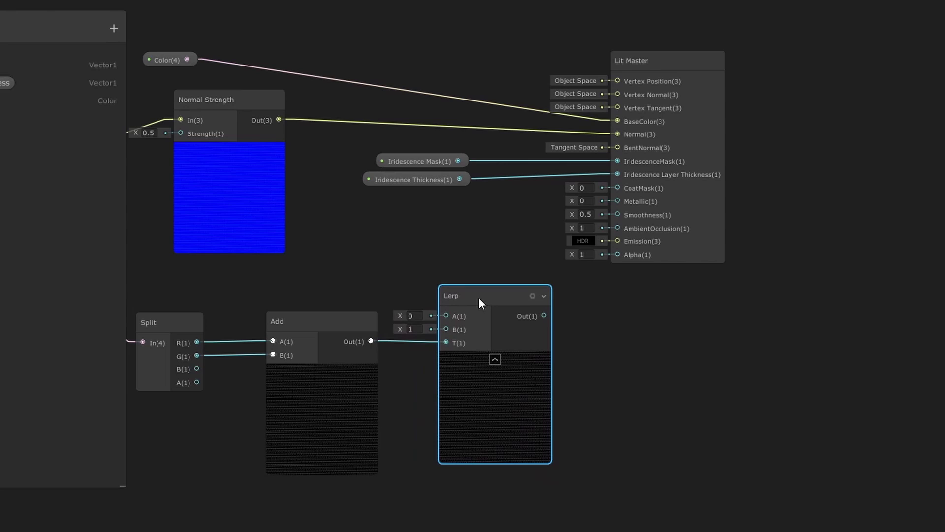
click(416, 315)
text(0.8)
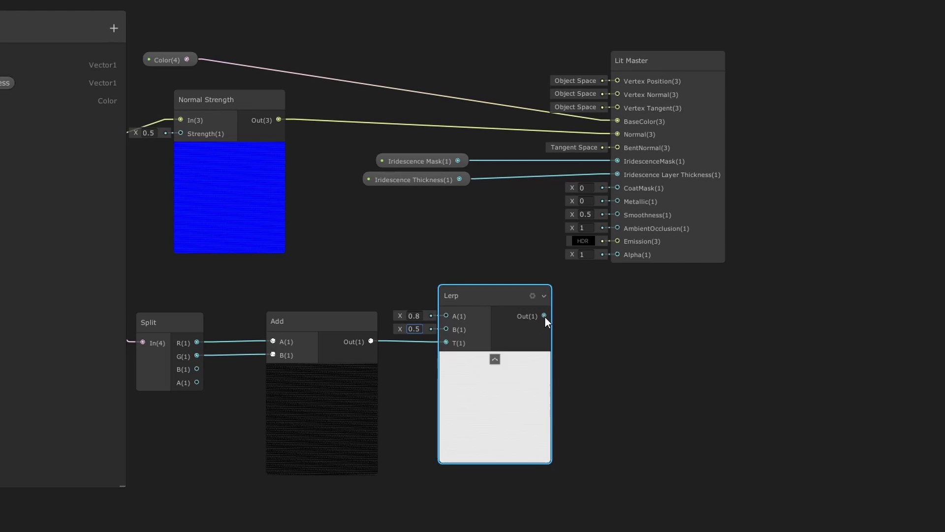
drag(545, 316, 621, 215)
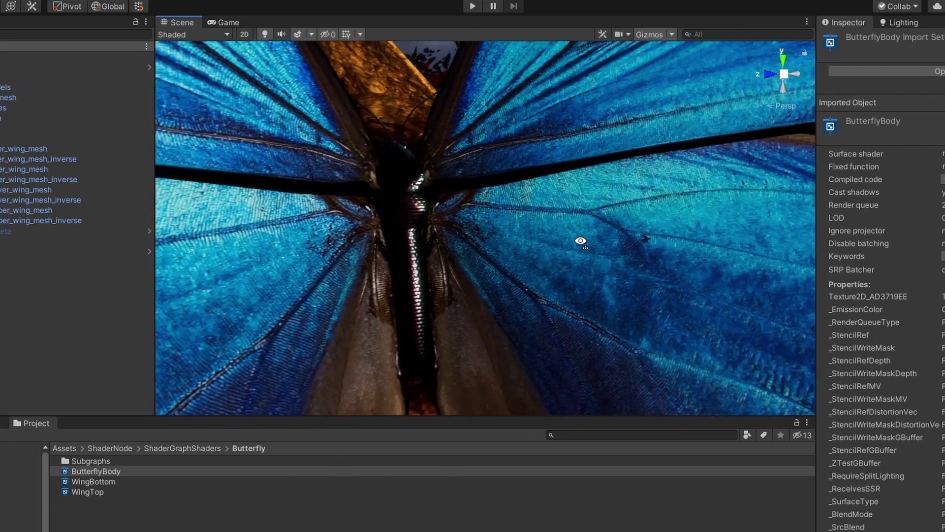
alt+drag(581, 241, 633, 237)
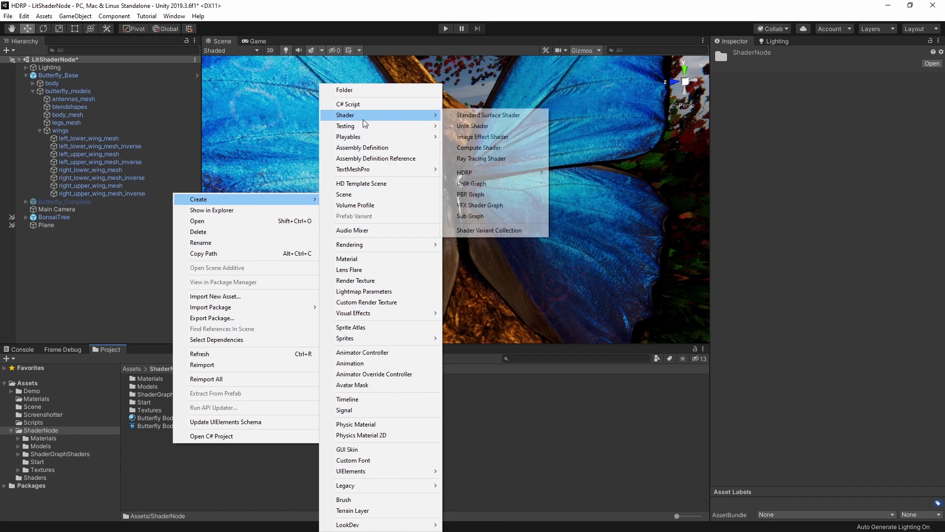
Step: Create a new HDRP Lit shader graph named 'Top Wing'
mouse_move(491, 173)
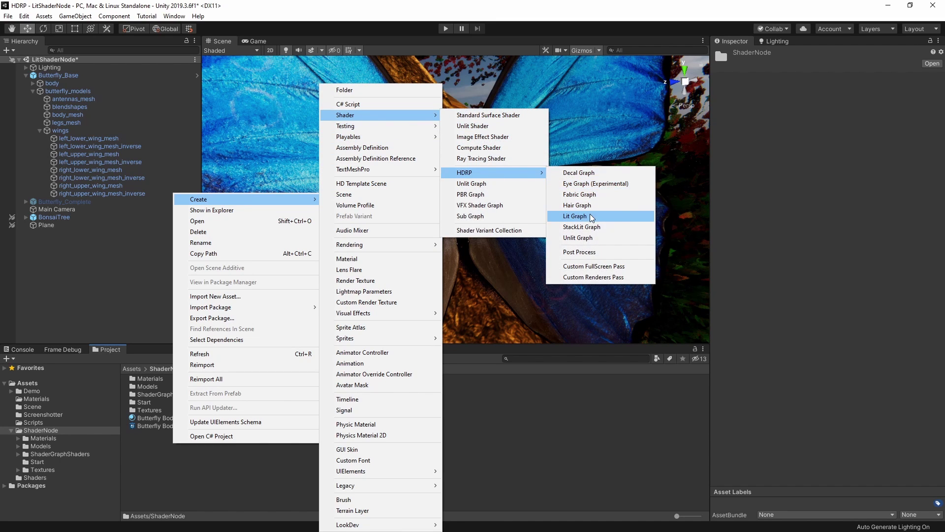
click(577, 216)
text(Top Wing)
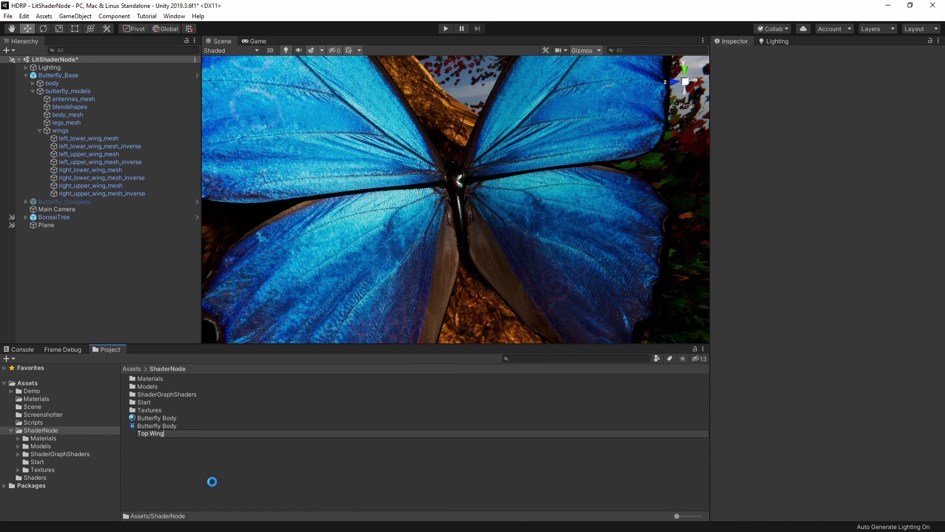
key(Return)
Step: Create a Top Wing material from the graph and assign it to the wing meshes
right_click(150, 435)
mouse_move(170, 189)
click(370, 281)
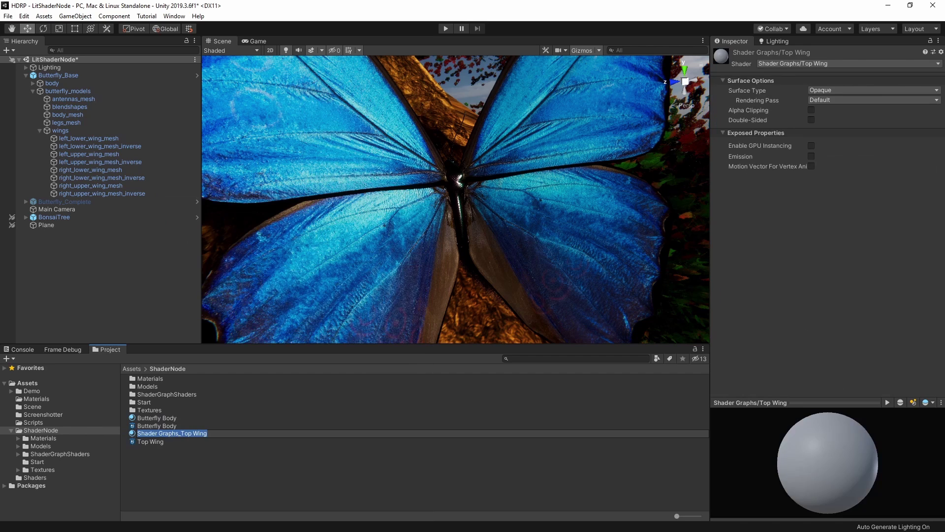
text(Top Wing)
key(Return)
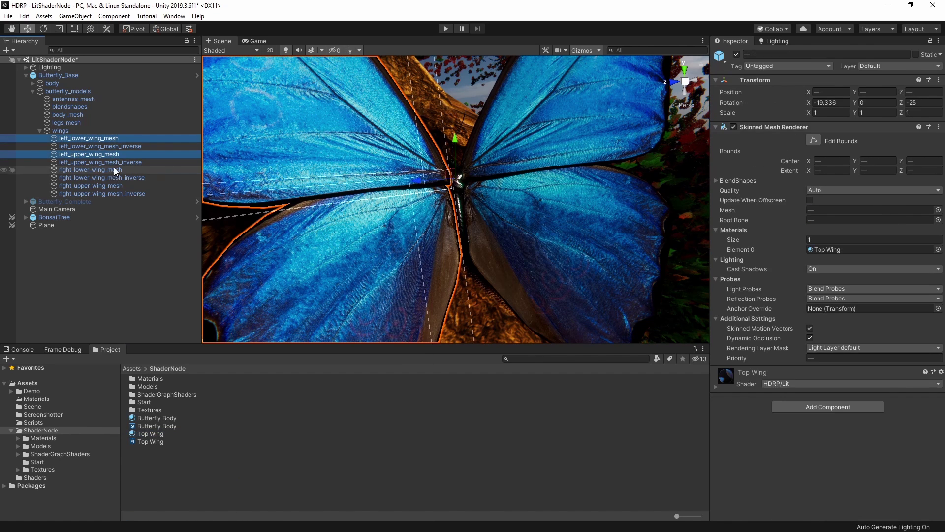
drag(178, 447, 828, 250)
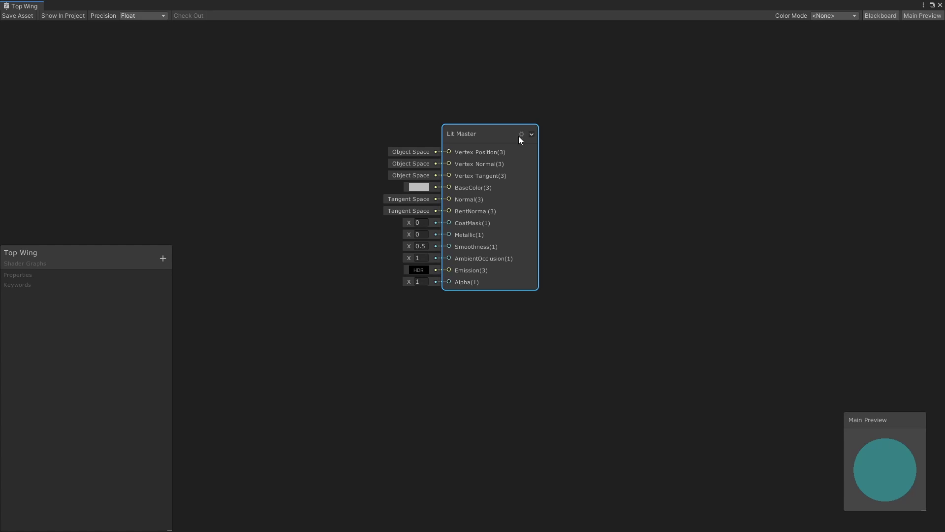
Step: Set the Top Wing Lit Master to Iridescence material type with a Transparent surface
click(521, 135)
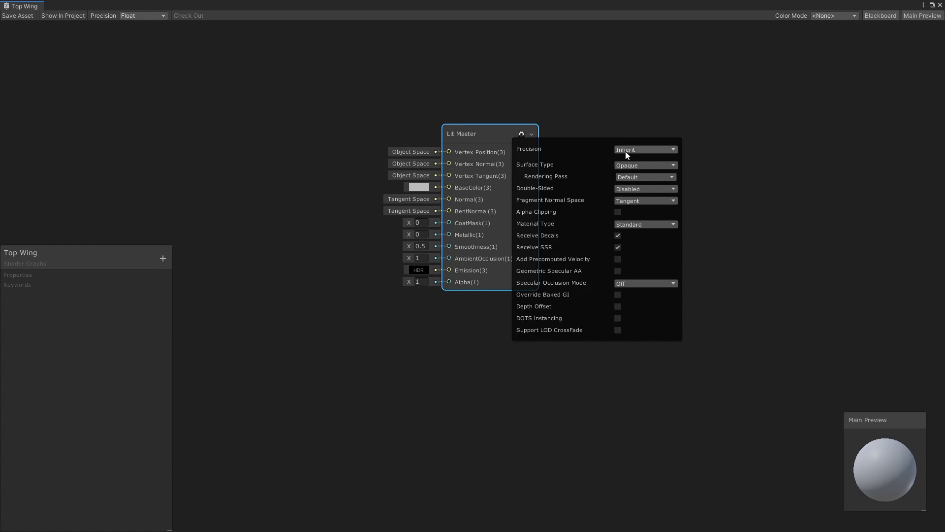
click(636, 223)
click(654, 268)
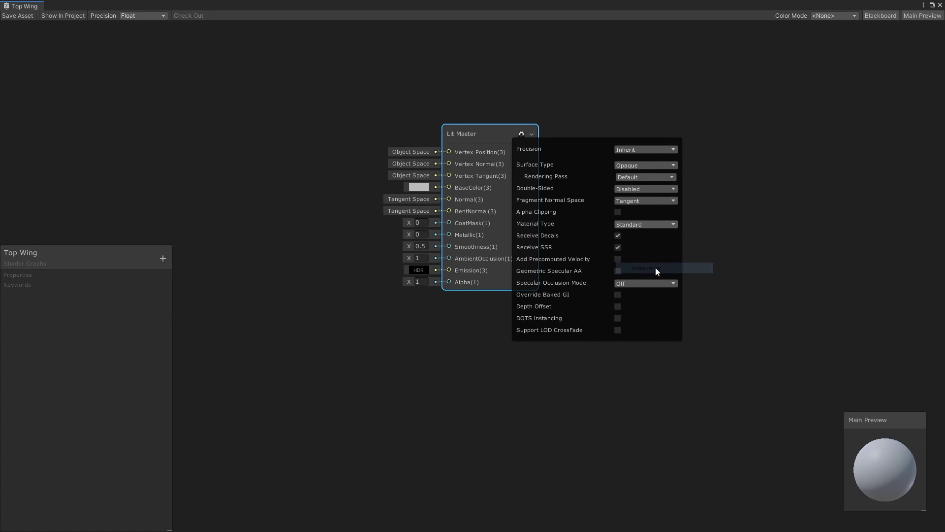
click(652, 163)
click(654, 188)
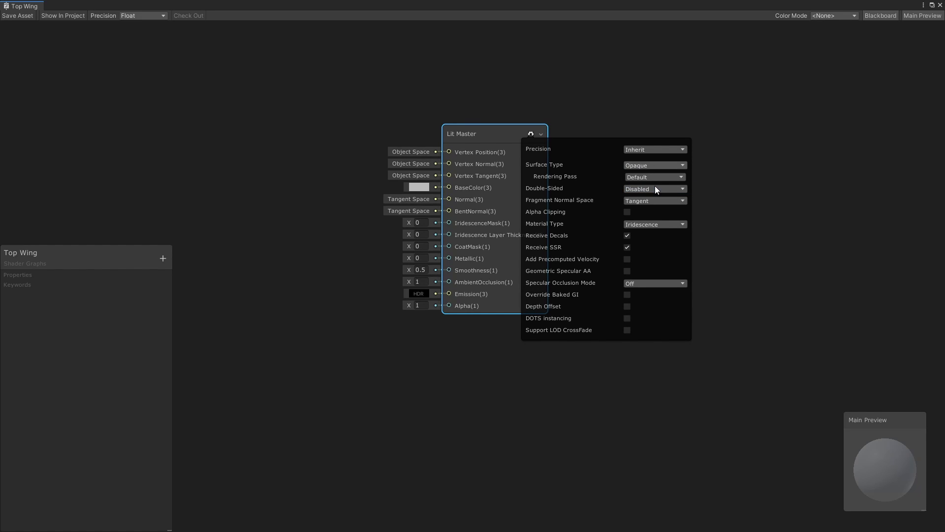
Step: Add two Sample Texture 2D nodes, the second using Butterfly_N as a normal map
key(space)
text(sampl)
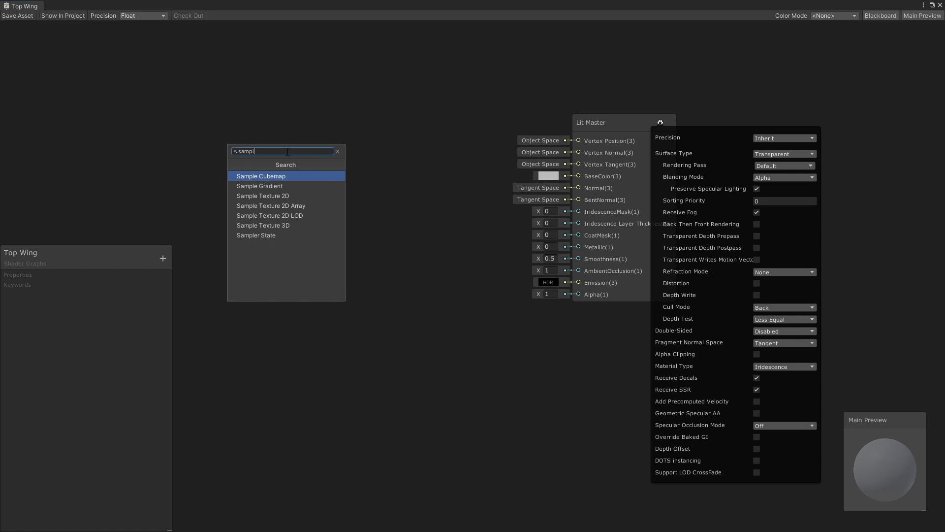
text(e)
key(Down)
key(Down)
key(Return)
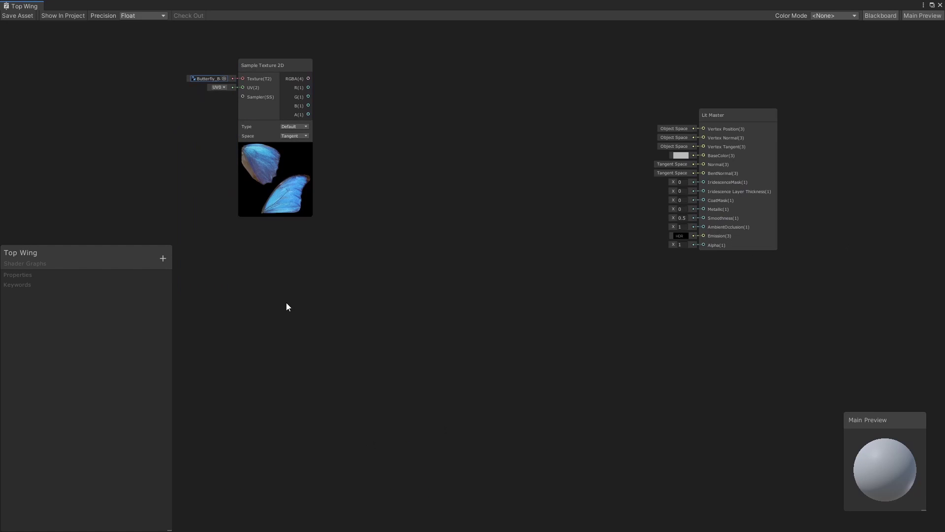
key(space)
text(samp)
key(Down)
key(Down)
key(Return)
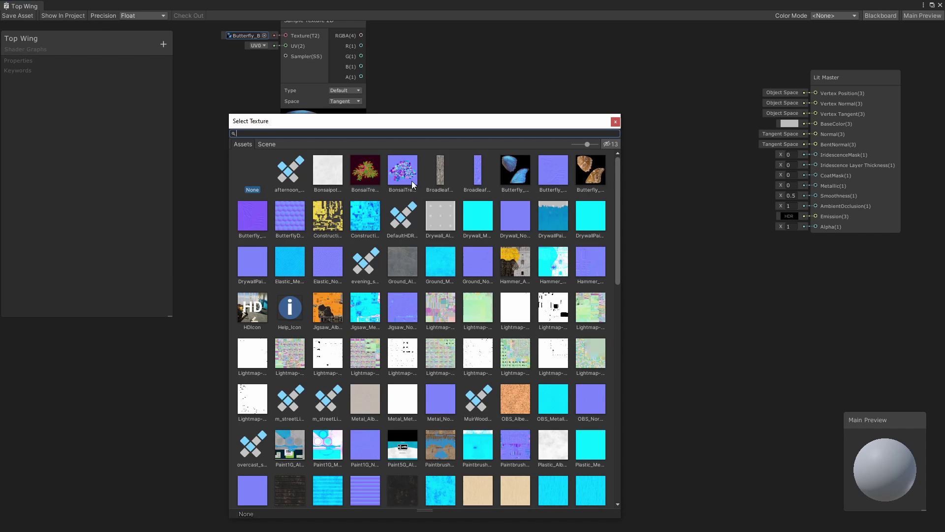
double_click(411, 182)
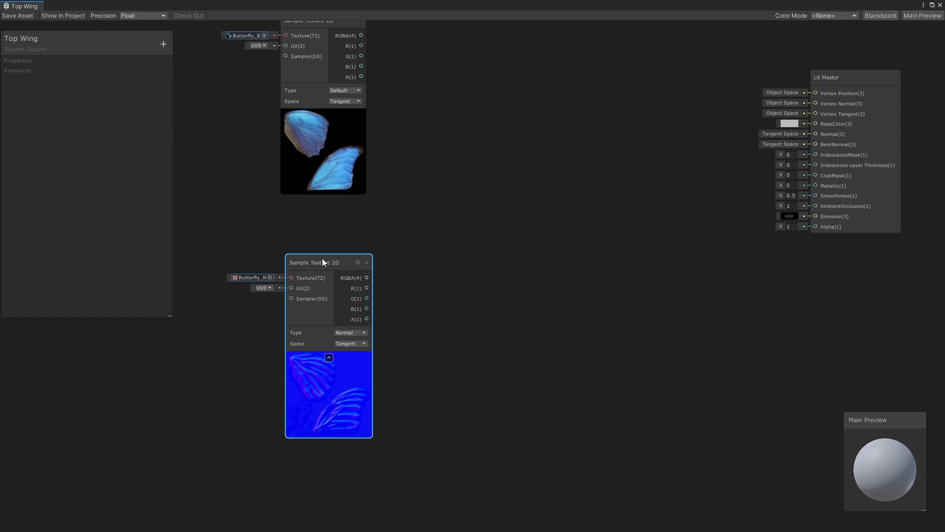
drag(323, 258, 311, 264)
Step: Add the butterflywings subgraph node to the Top Wing graph
click(402, 252)
middle_drag(399, 251, 376, 274)
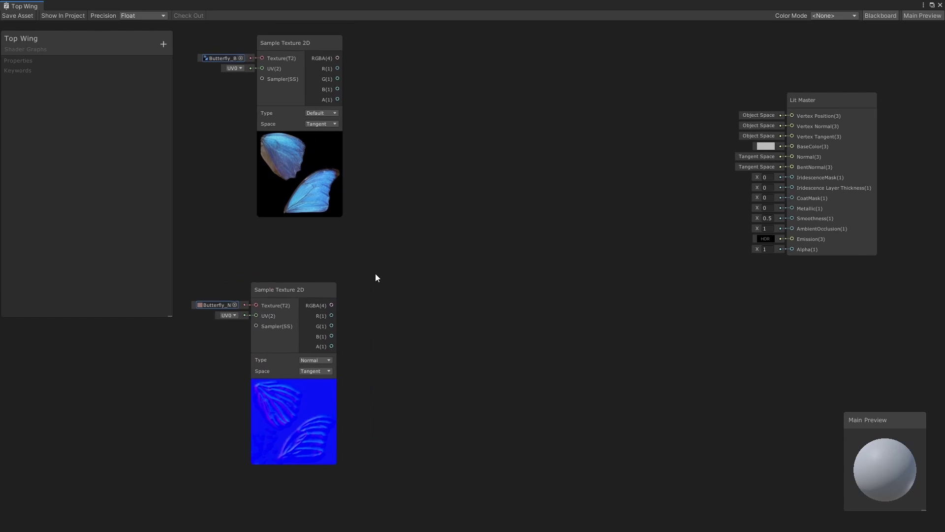
key(space)
click(462, 205)
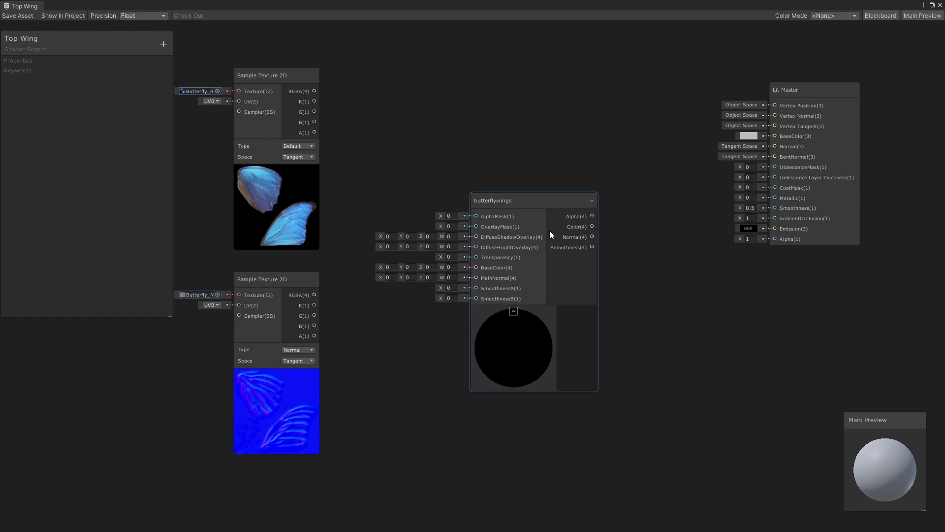
Step: Open the butterflywings subgraph and inspect its nodes and Alpha, Color, Normal, Smoothness outputs
drag(551, 206, 556, 151)
middle_drag(514, 140, 480, 138)
double_click(479, 140)
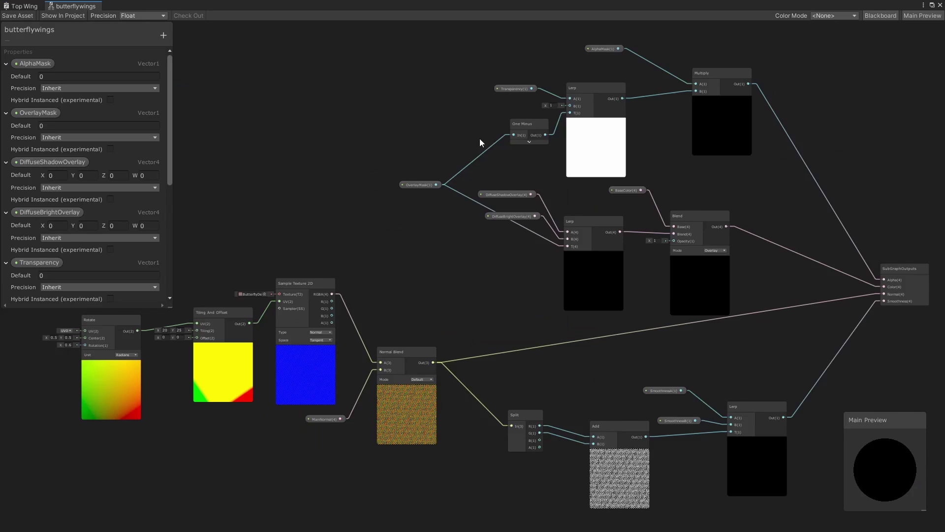
middle_drag(333, 256, 445, 76)
middle_drag(358, 273, 430, 286)
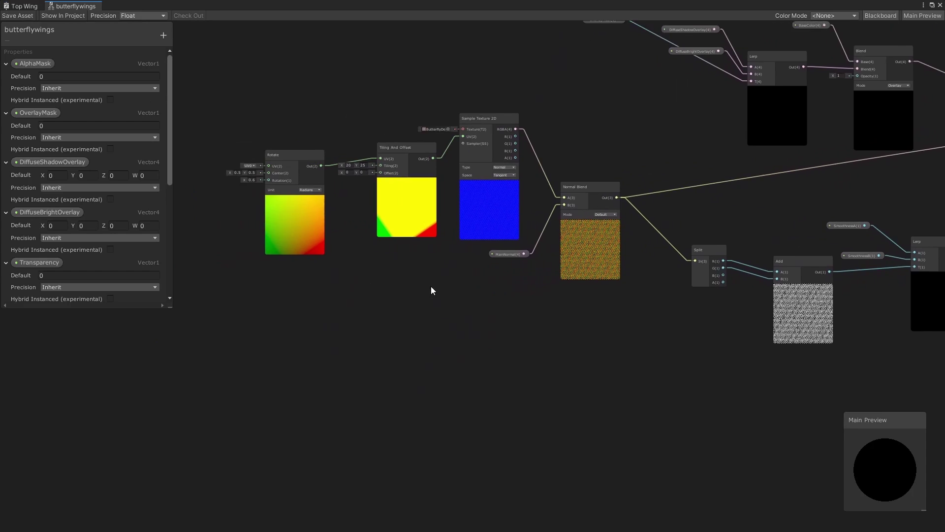
scroll(365, 300, up, 2)
scroll(521, 313, down, 6)
middle_drag(567, 339, 470, 349)
scroll(417, 349, up, 1)
scroll(858, 302, up, 6)
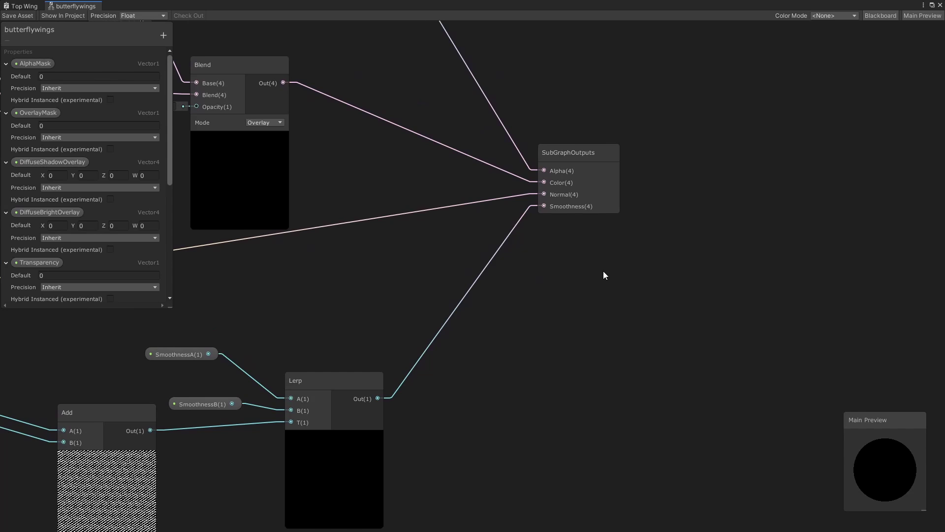
middle_drag(458, 317, 348, 348)
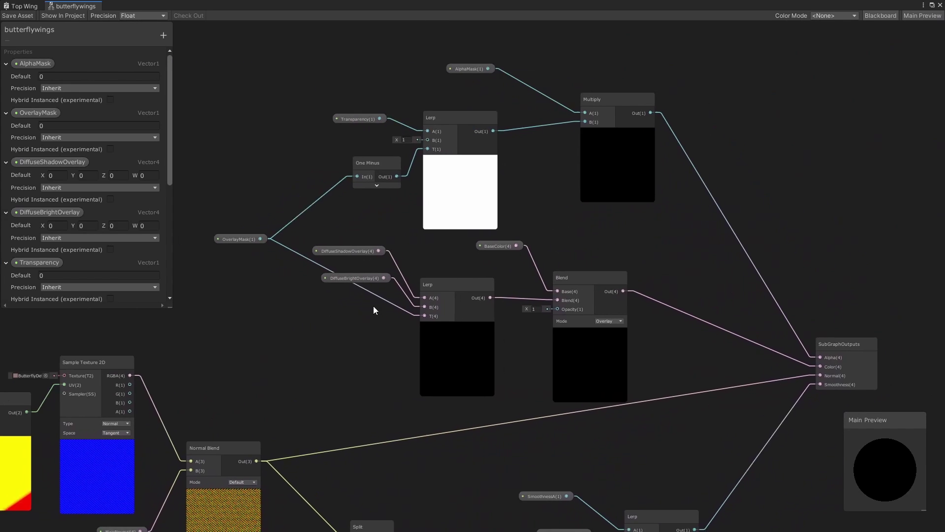
scroll(388, 310, up, 1)
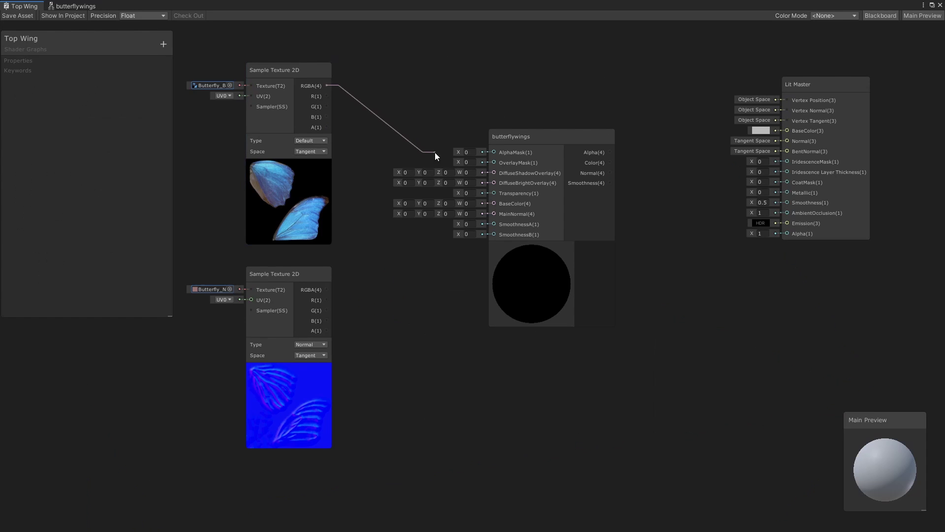
Step: Wire wing texture RGBA, A, B to BaseColor, AlphaMask, OverlayMask, and normal map to MainNormal
drag(489, 167, 494, 203)
drag(328, 128, 515, 152)
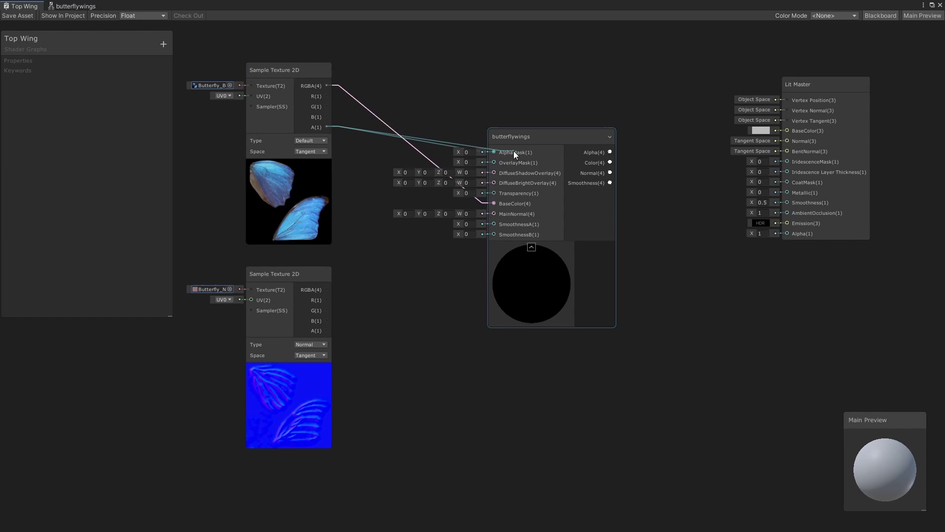
drag(327, 116, 507, 163)
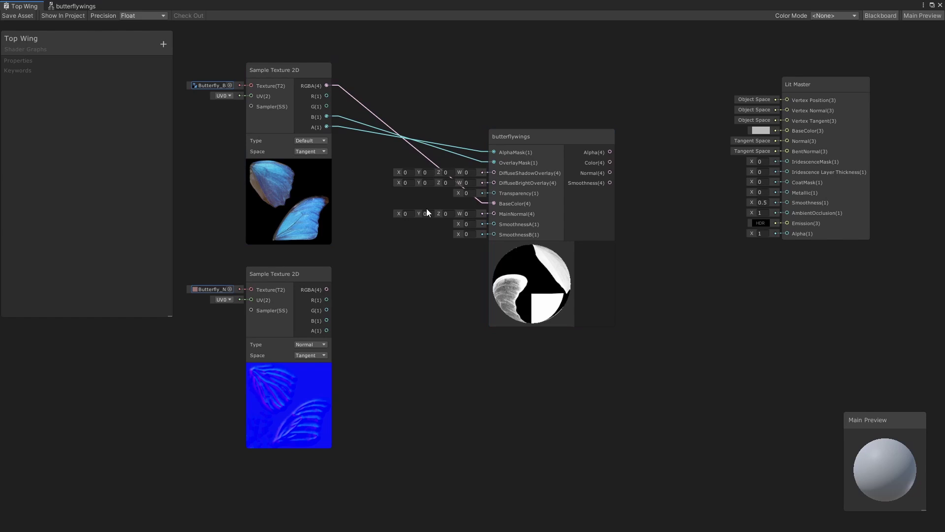
drag(327, 289, 507, 215)
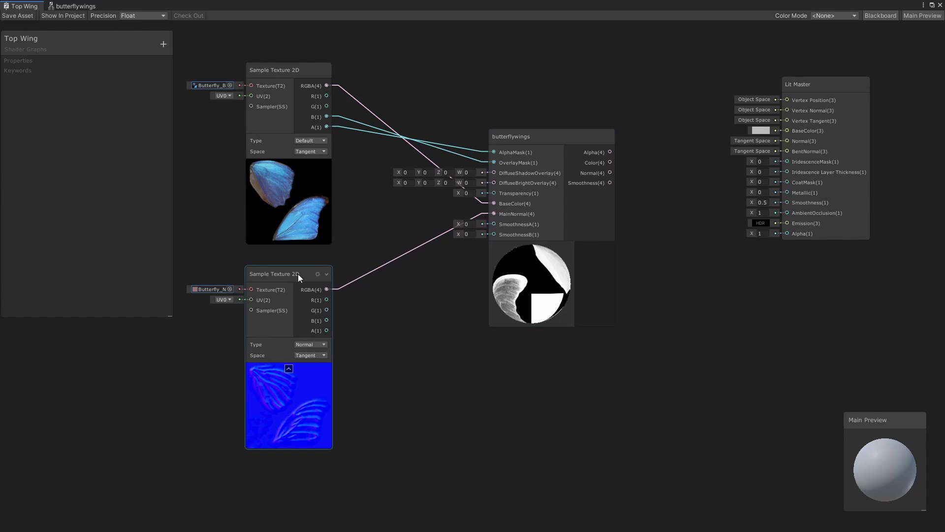
drag(297, 274, 276, 273)
Step: Add Color properties named Brightness Tint and Darkness Tint to the Blackboard
drag(290, 70, 265, 72)
click(163, 43)
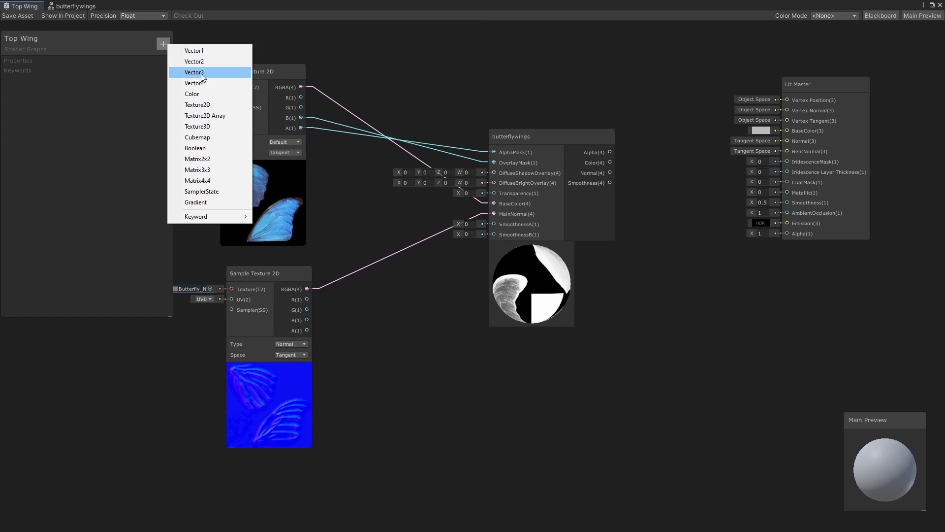
click(202, 92)
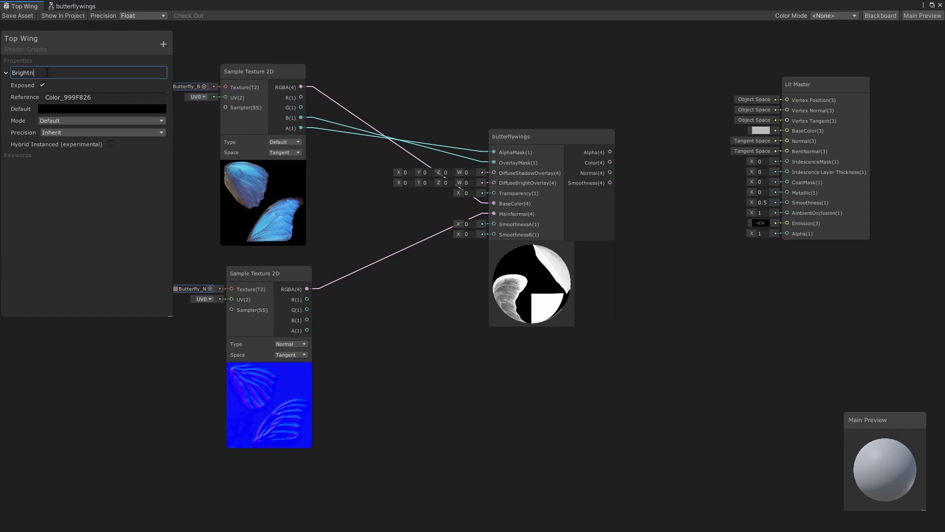
text(Brightness Tint)
key(Return)
click(163, 44)
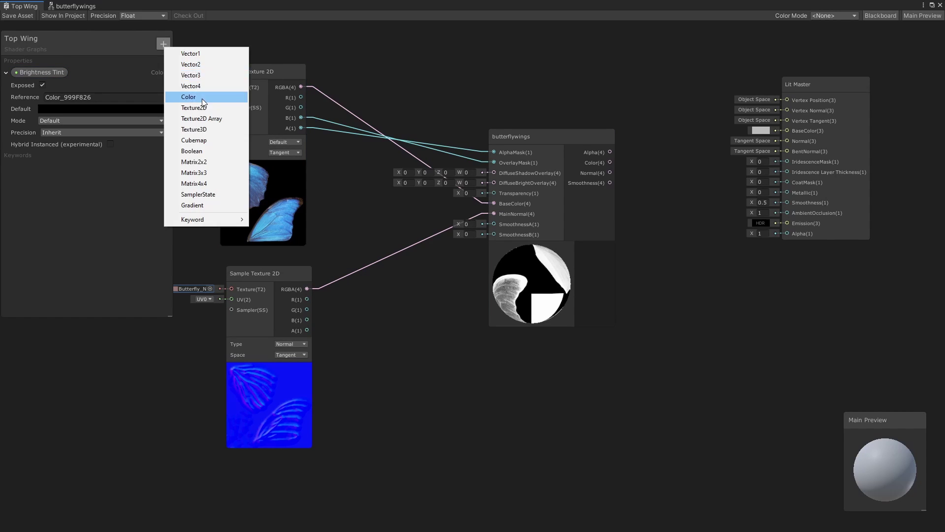
click(197, 94)
text(Darkness Tint)
key(Return)
Step: Connect Darkness Tint to DiffuseShadowOverlay and Brightness Tint to DiffuseBrightOverlay
drag(34, 160, 495, 174)
drag(371, 177, 365, 167)
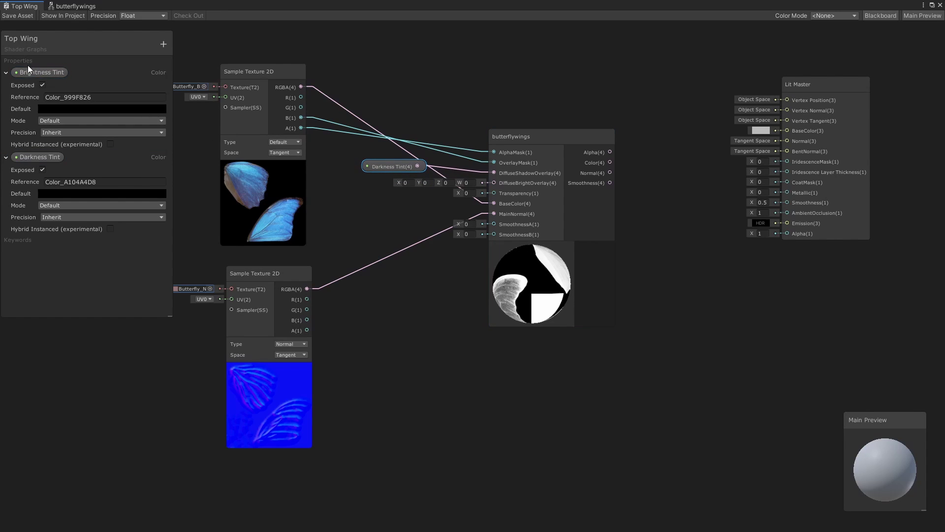
drag(28, 69, 367, 185)
drag(427, 191, 408, 182)
Step: Add Vector1 properties Transparency and Smoothness A, making Smoothness A a slider
click(164, 44)
click(190, 47)
text(Transpa)
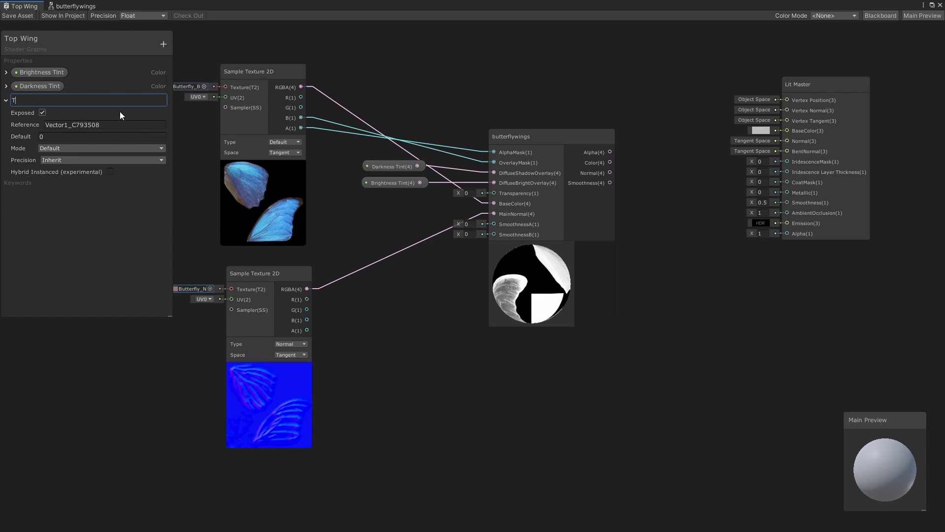
text(rency)
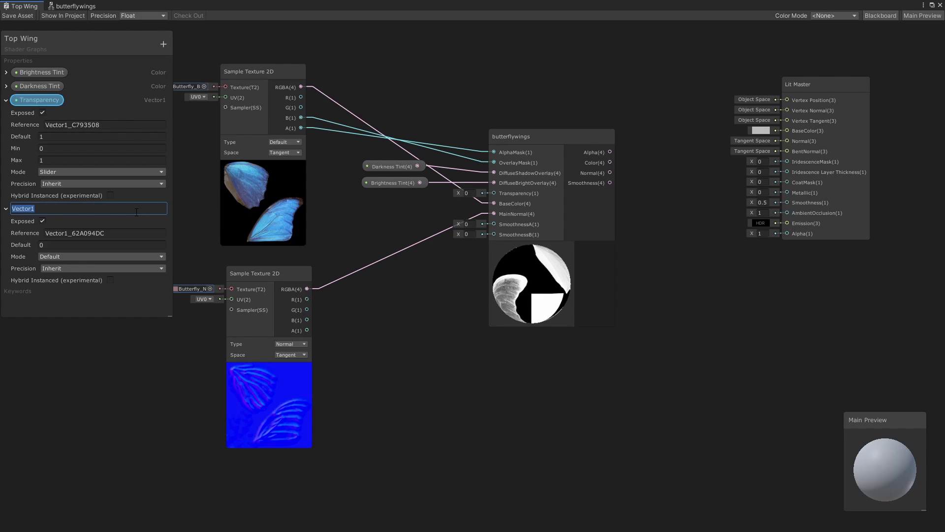
text(Smoothness A)
key(Return)
click(6, 100)
click(53, 162)
click(61, 183)
click(55, 151)
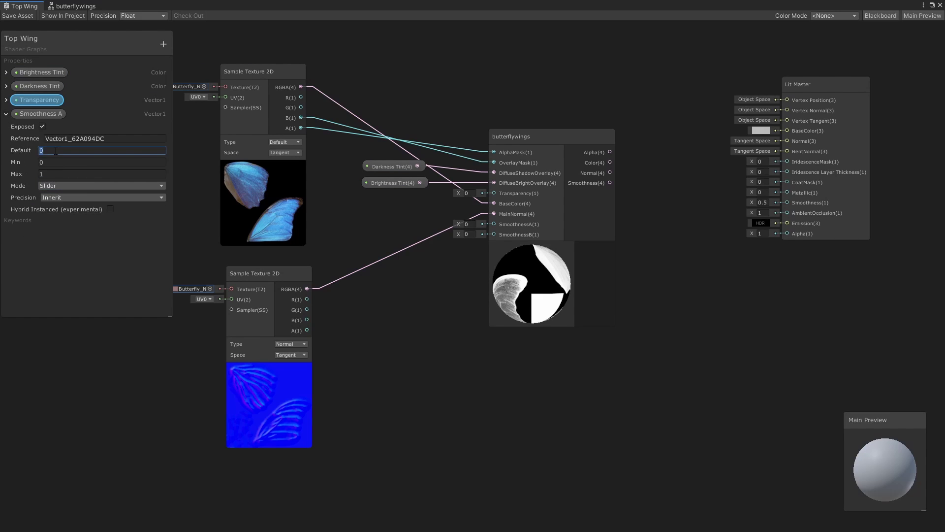
click(5, 114)
Step: Add a Smoothness B Vector1 property set to Slider mode
click(163, 44)
click(190, 47)
text(Smoothness B)
click(55, 176)
click(61, 197)
click(58, 163)
Step: Give Smoothness B a default of 0.5, then wire Transparency, Smoothness A and B into butterflywings
text(0.5)
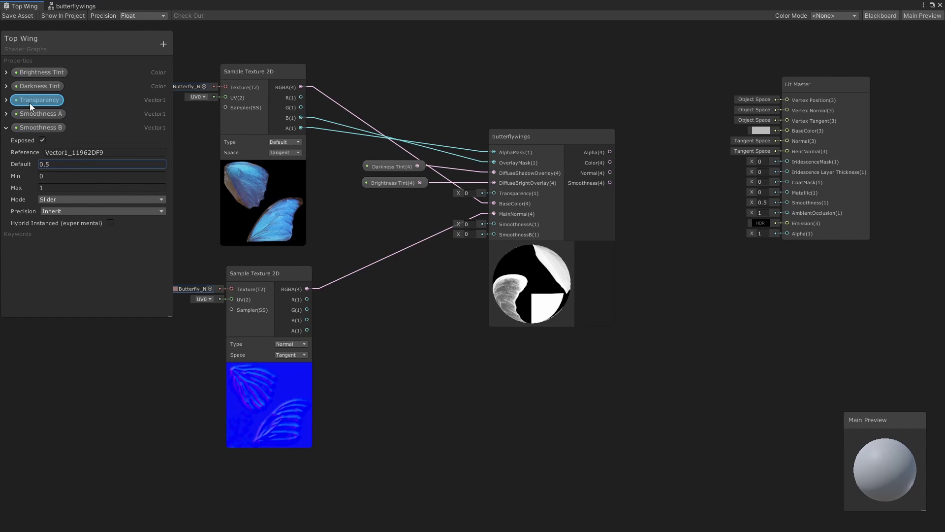
drag(30, 103, 493, 193)
drag(417, 221, 394, 207)
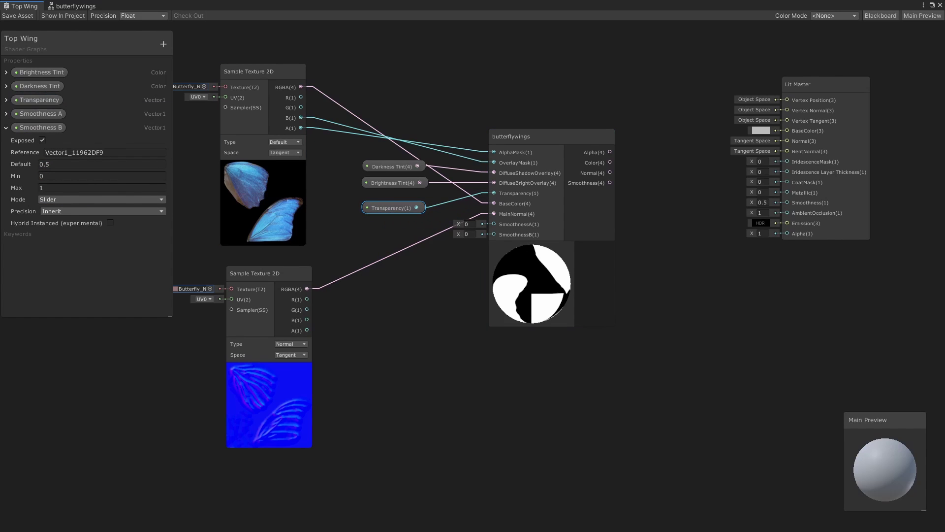
drag(431, 232, 493, 224)
drag(400, 229, 379, 225)
drag(41, 128, 376, 241)
drag(432, 247, 494, 235)
drag(404, 242, 383, 239)
Step: Connect butterflywings Alpha, Color, Normal and Smoothness outputs to the matching Lit Master inputs
middle_drag(635, 162, 544, 178)
drag(519, 168, 697, 250)
drag(519, 178, 698, 147)
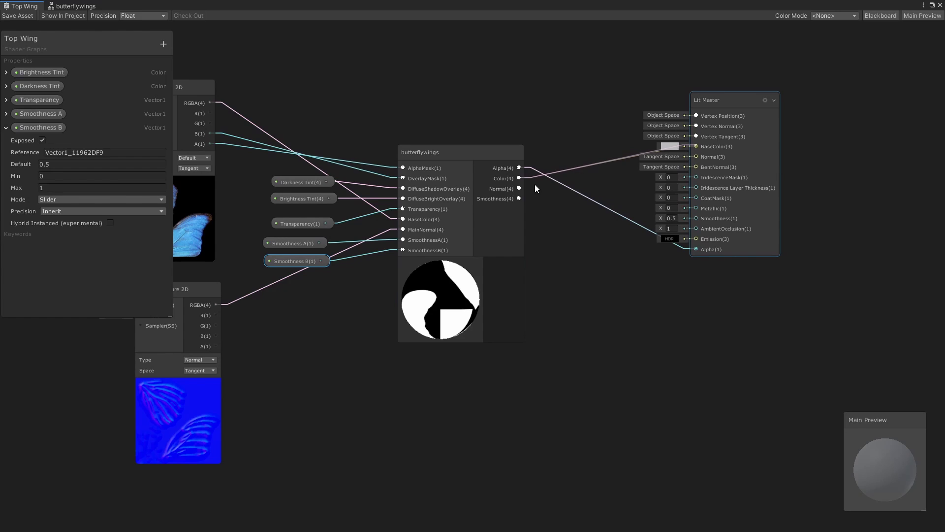
drag(519, 188, 716, 157)
drag(519, 198, 707, 217)
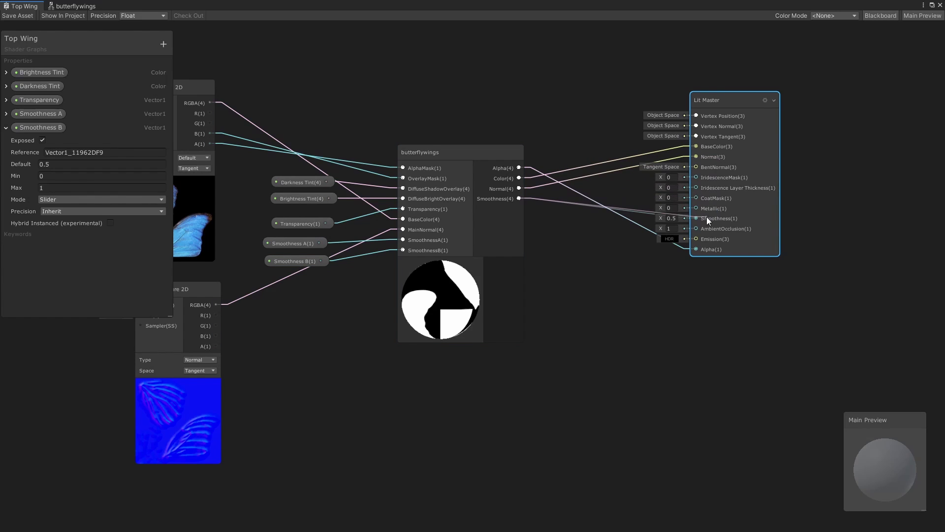
Step: Drive IridescenceMask from the texture's blue channel and set Lit Master Metallic to 1
middle_drag(706, 216, 786, 217)
drag(289, 134, 793, 175)
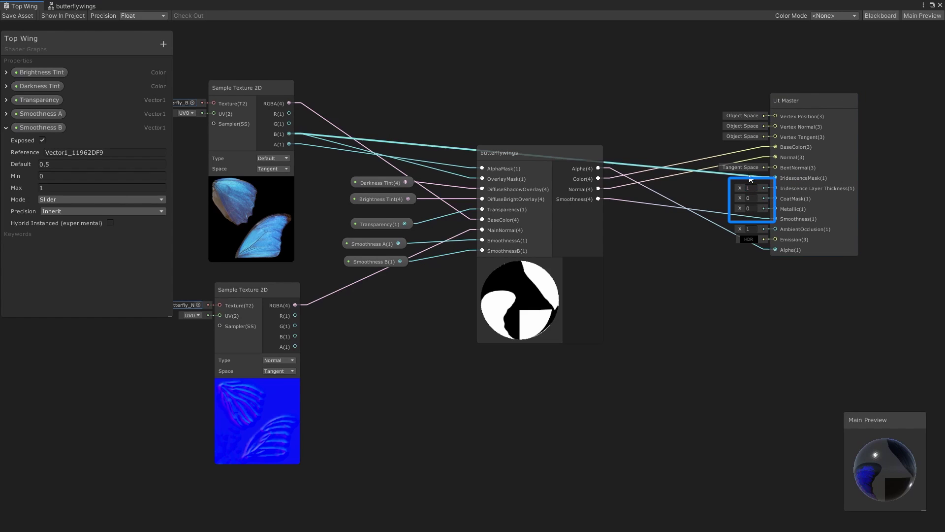
click(756, 207)
text(1)
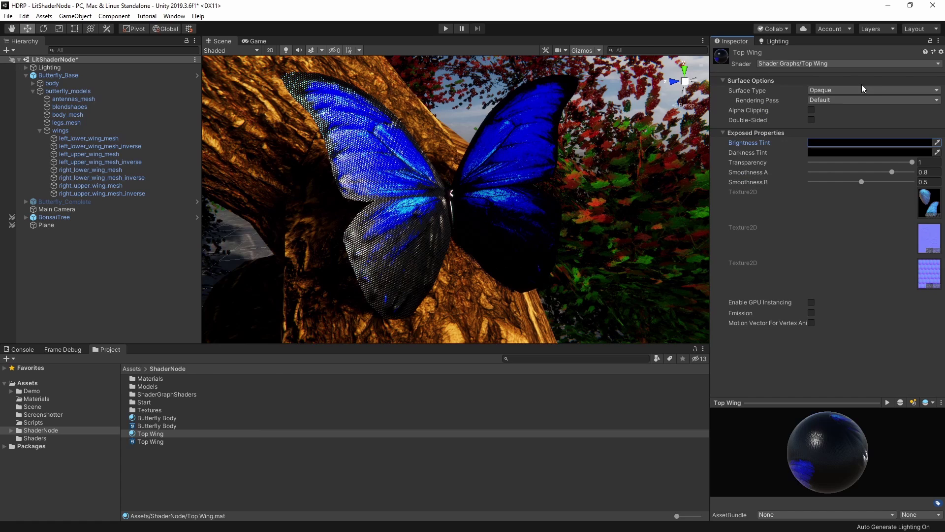
Step: Make the Top Wing material Transparent, lower Transparency to 0.449, and adjust both tint colours
click(860, 89)
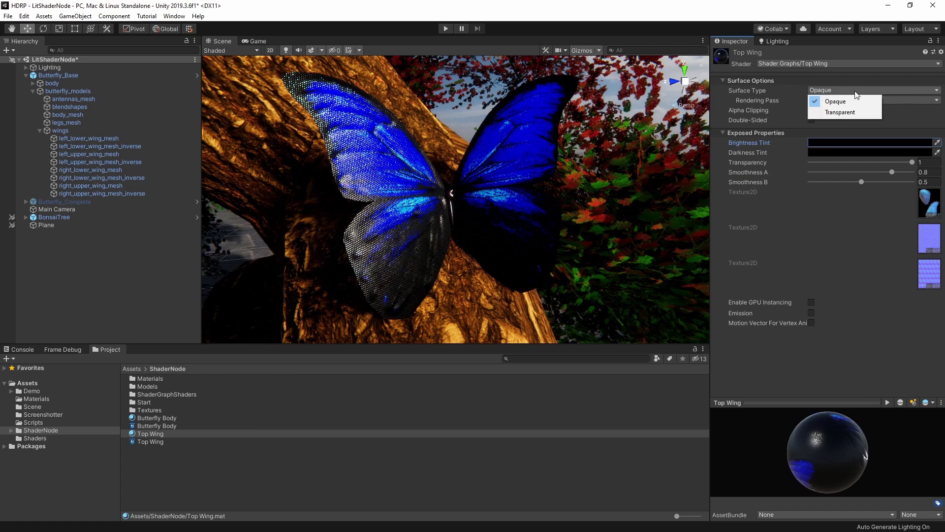
click(846, 112)
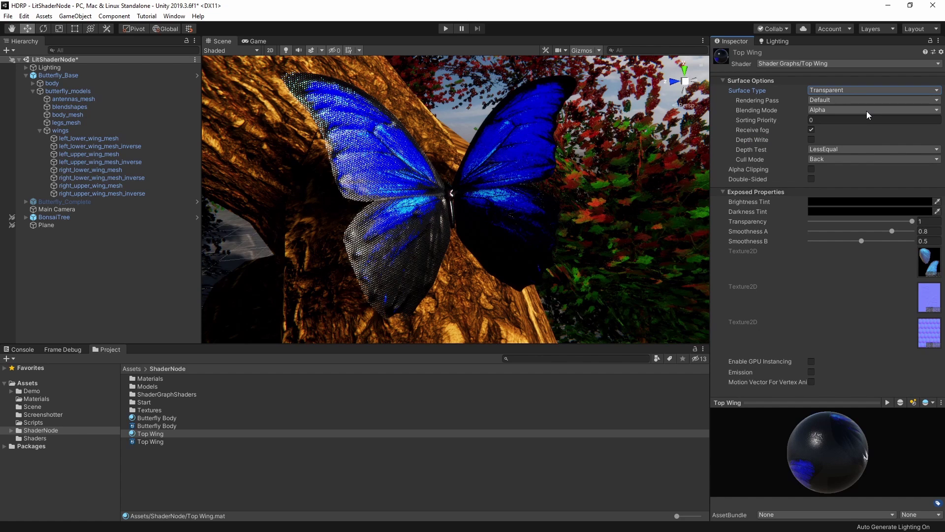
drag(911, 221, 915, 221)
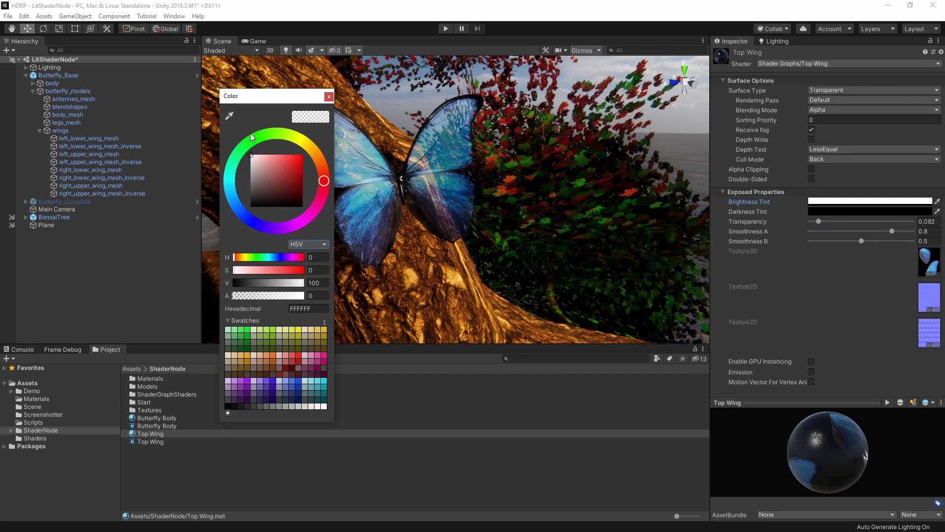
drag(255, 182, 255, 189)
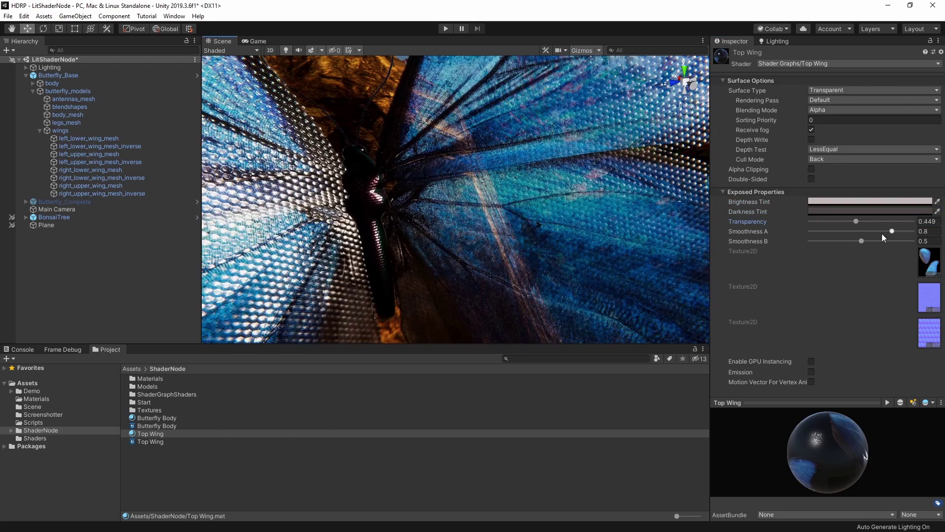
mouse_move(882, 234)
mouse_down()
mouse_move(910, 226)
mouse_move(897, 241)
mouse_up()
Step: Set Smoothness B to 1, view the butterfly side-on during Play mode, then stop playing
text(1)
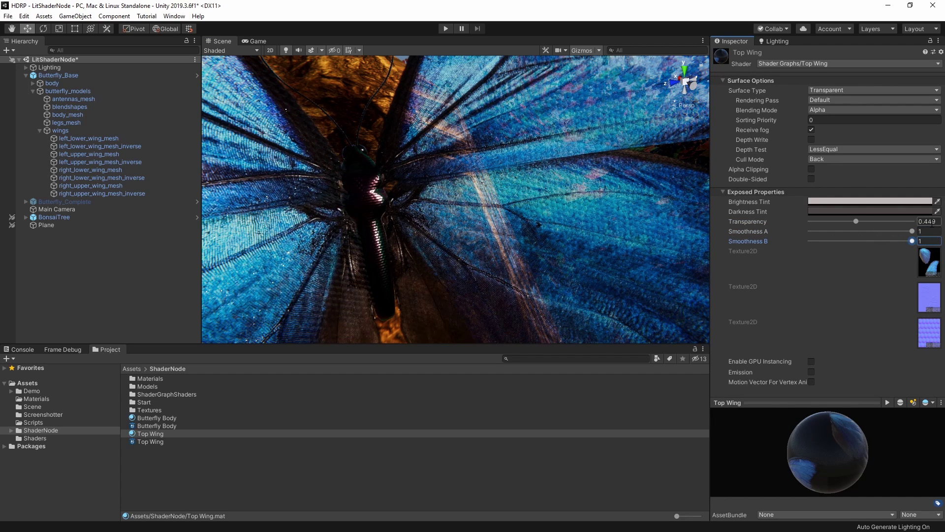
click(930, 231)
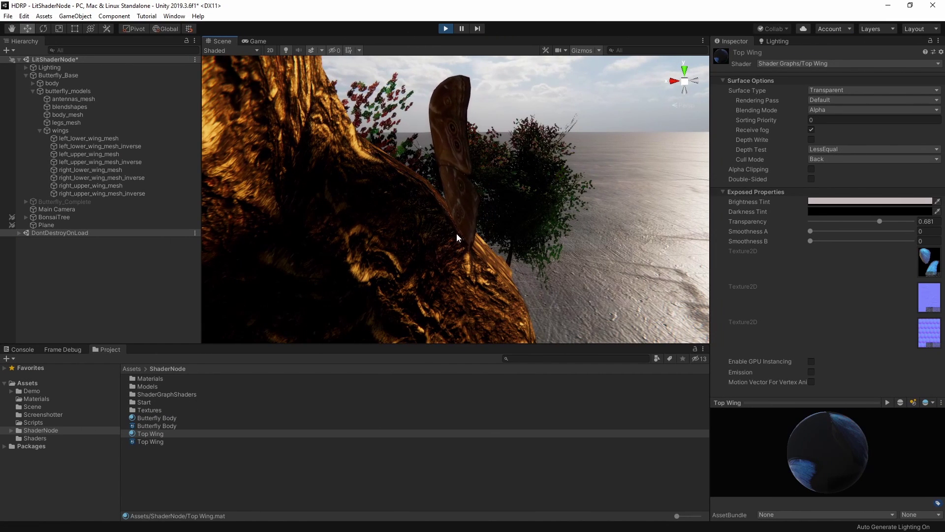
alt+drag(456, 234, 500, 230)
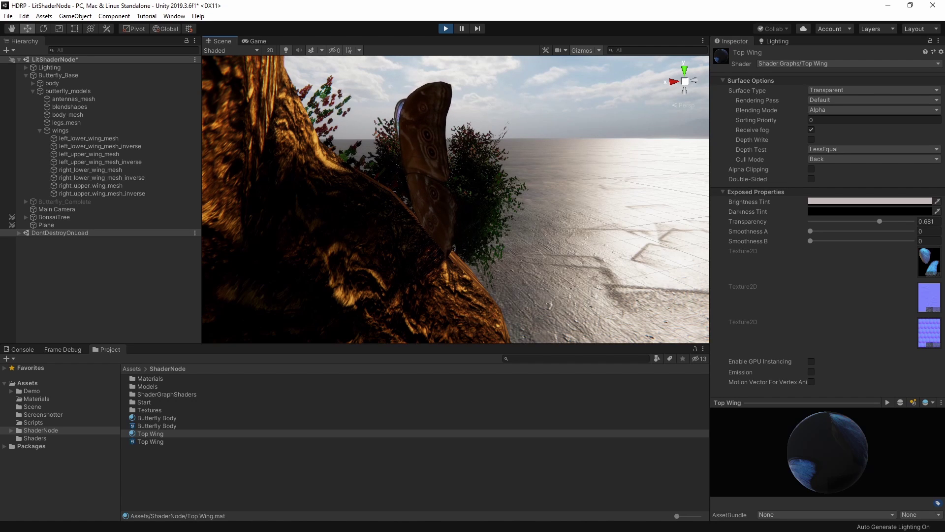
click(445, 29)
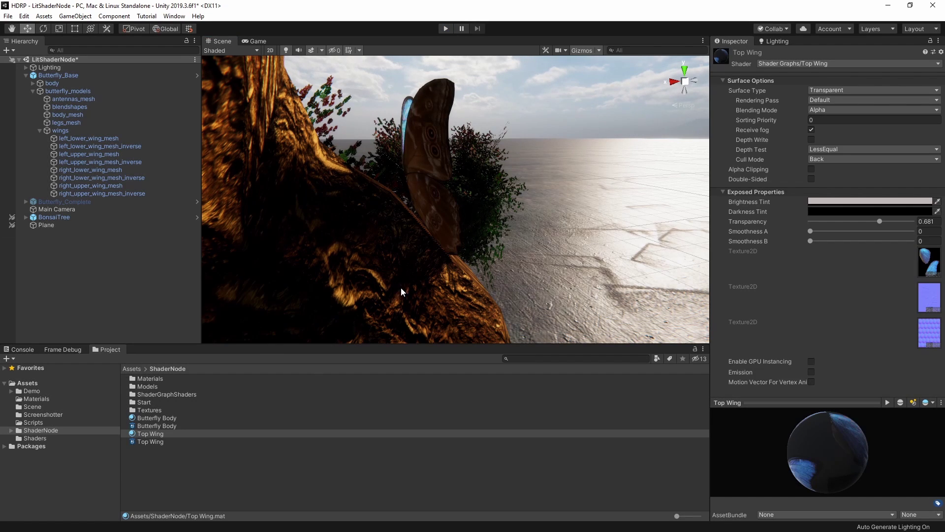
Step: Create an HDRP Lit shader graph named Bottom Wing
right_click(170, 462)
mouse_move(248, 216)
mouse_move(385, 116)
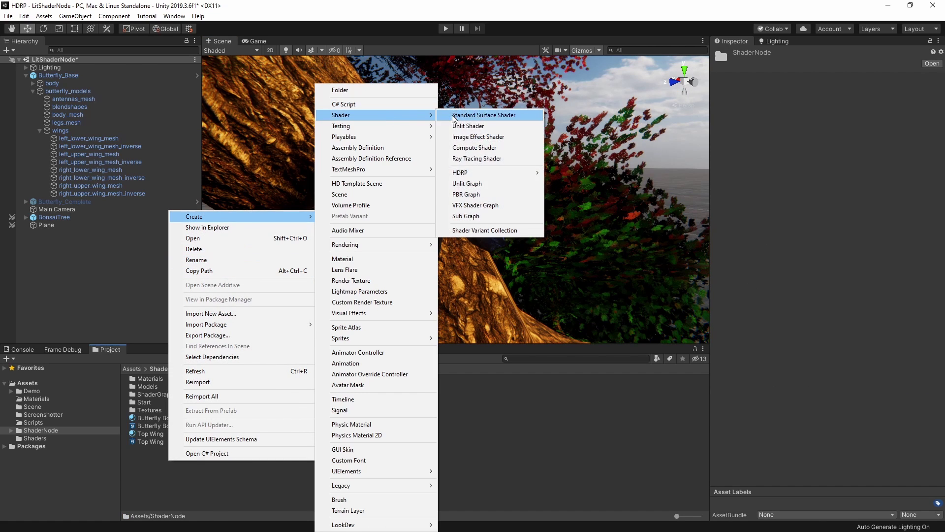
mouse_move(483, 173)
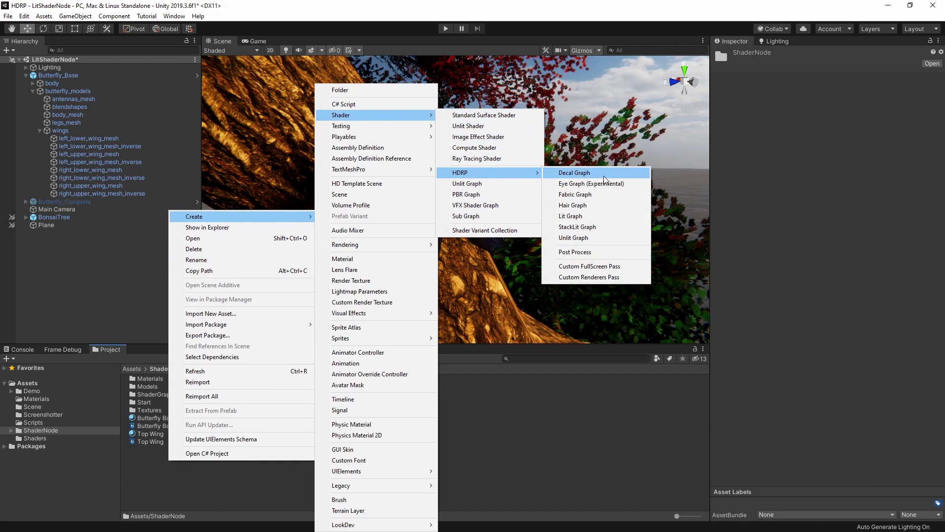
click(601, 228)
text(Bottom Wing)
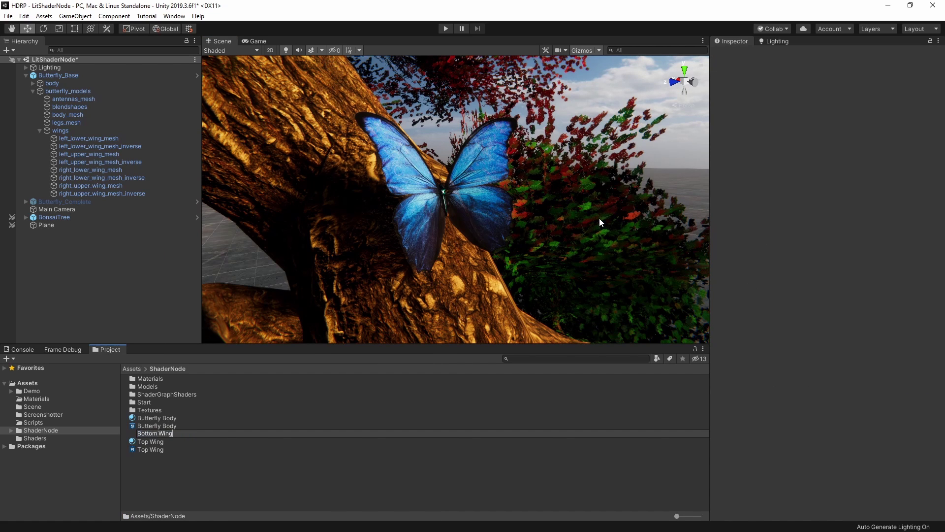
key(Return)
Step: Create a material named Bottom Wing
right_click(165, 417)
mouse_move(212, 171)
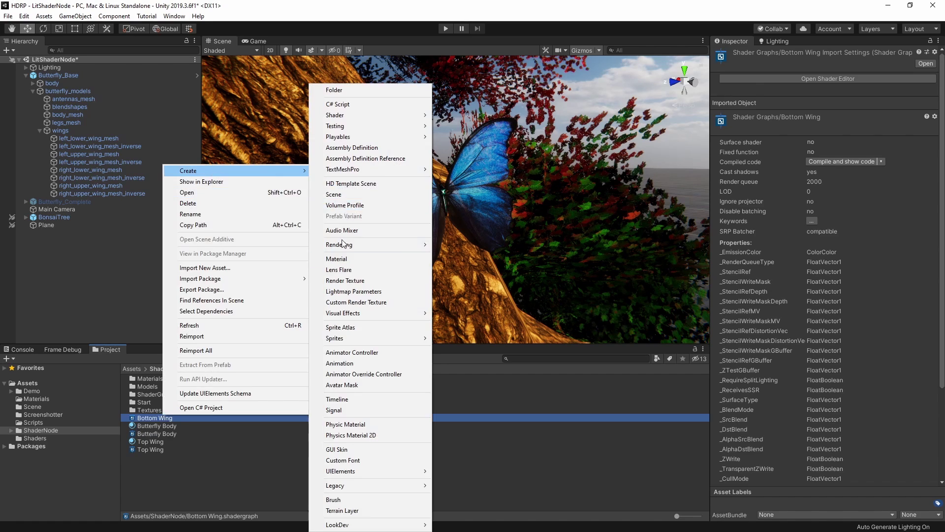
click(346, 258)
text(Bottom Wing)
key(Return)
Step: Select the lower wing meshes and apply the Bottom Wing material to them
click(125, 138)
click(123, 146)
ctrl+click(120, 162)
key(f)
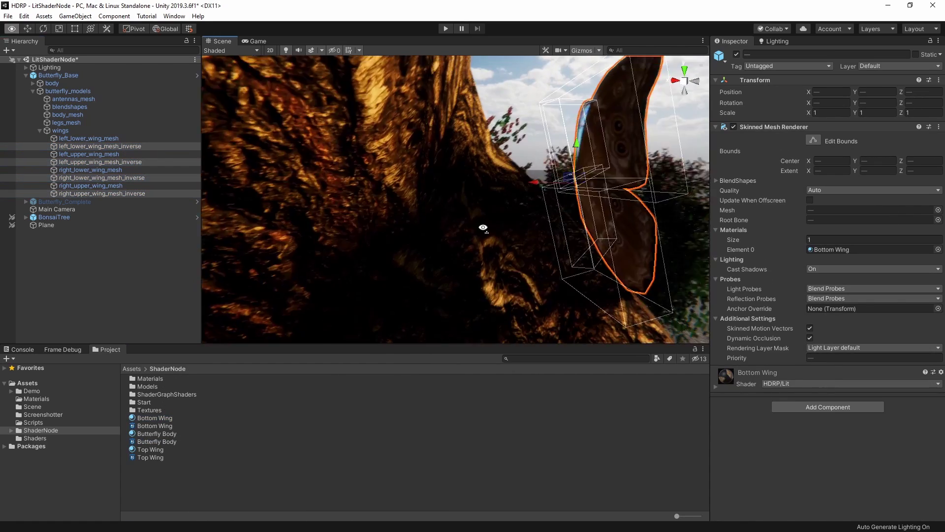
drag(193, 415, 599, 209)
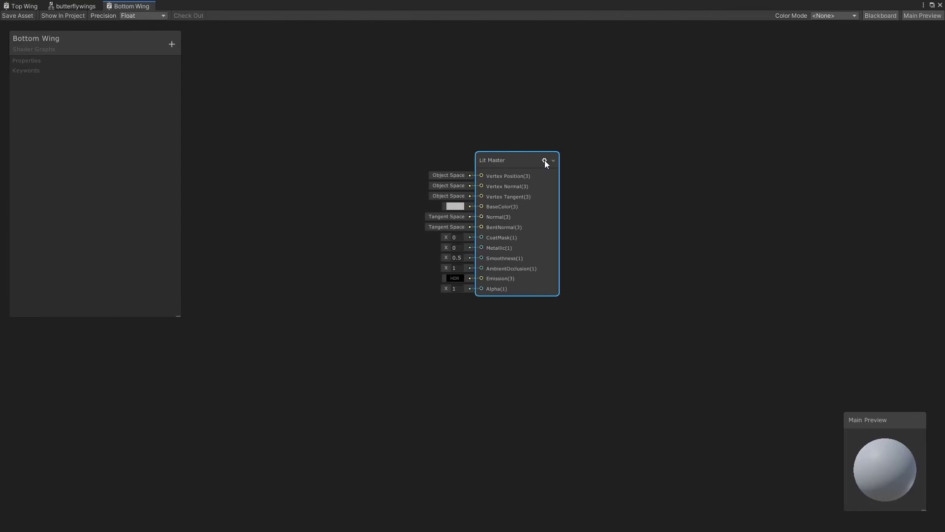
Step: Switch the Bottom Wing Lit Master to Translucent material type and Transparent surface type
click(544, 161)
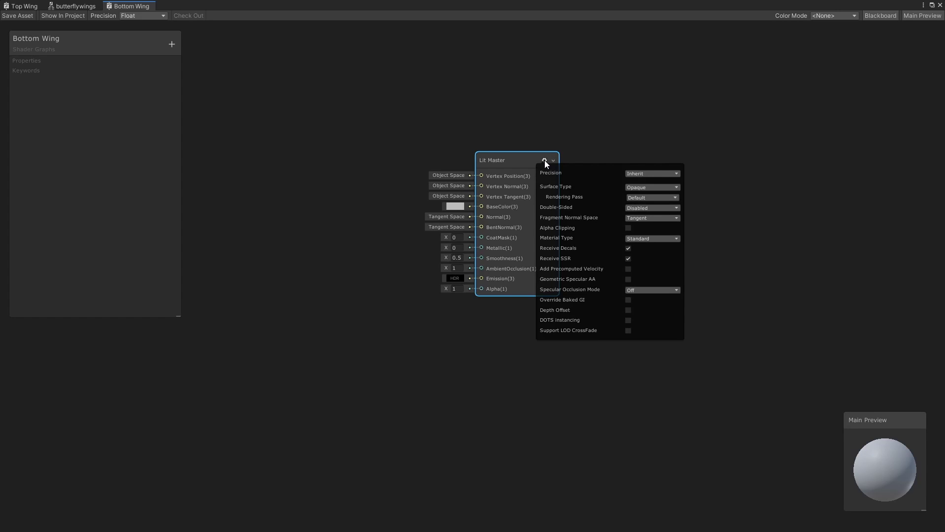
click(647, 239)
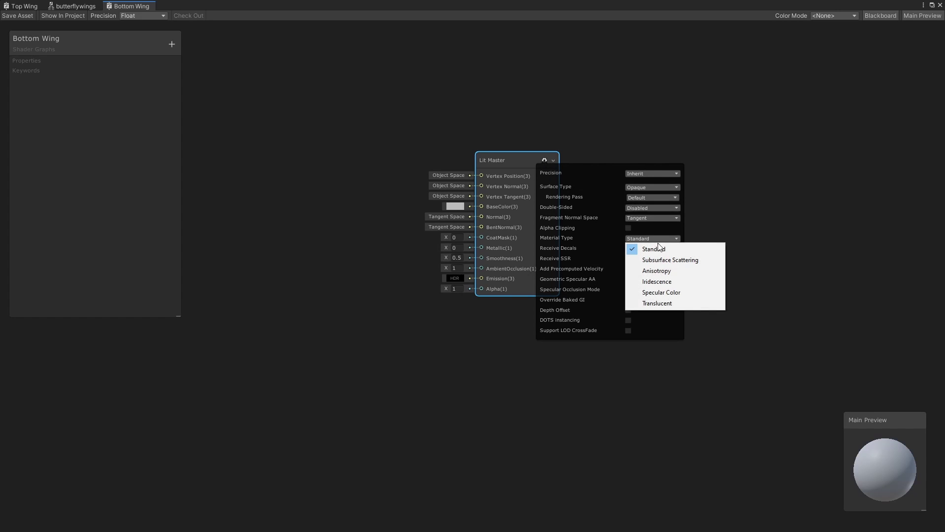
click(709, 302)
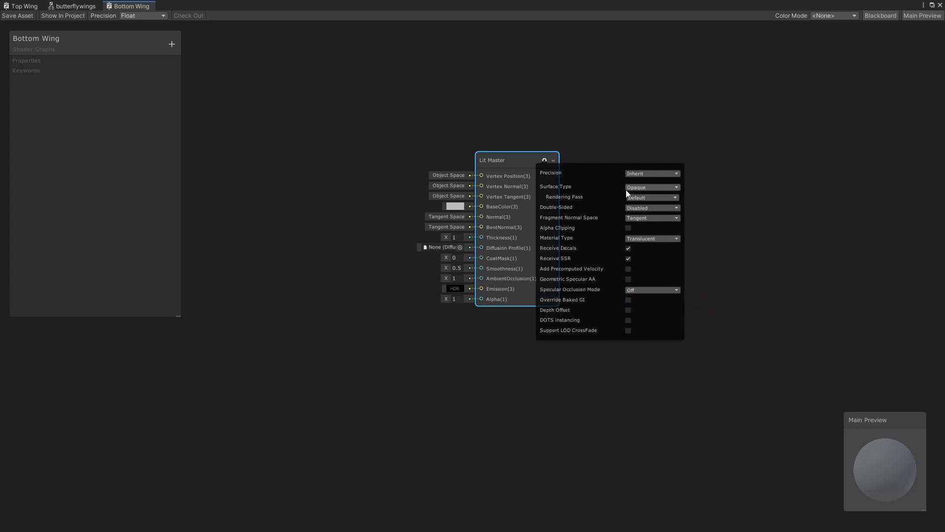
click(642, 187)
click(652, 208)
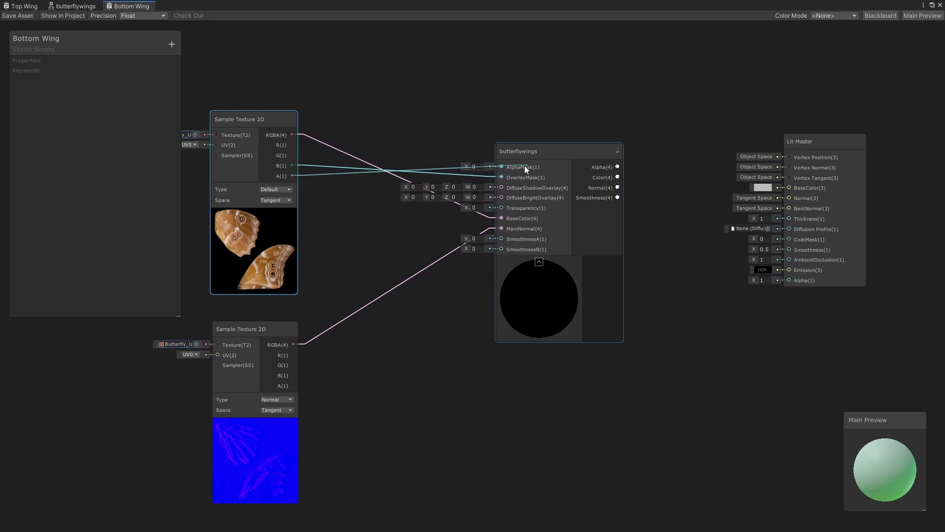
Step: Add Smoothness A as a slider property and wire Smoothness A and B into butterflywings
click(171, 44)
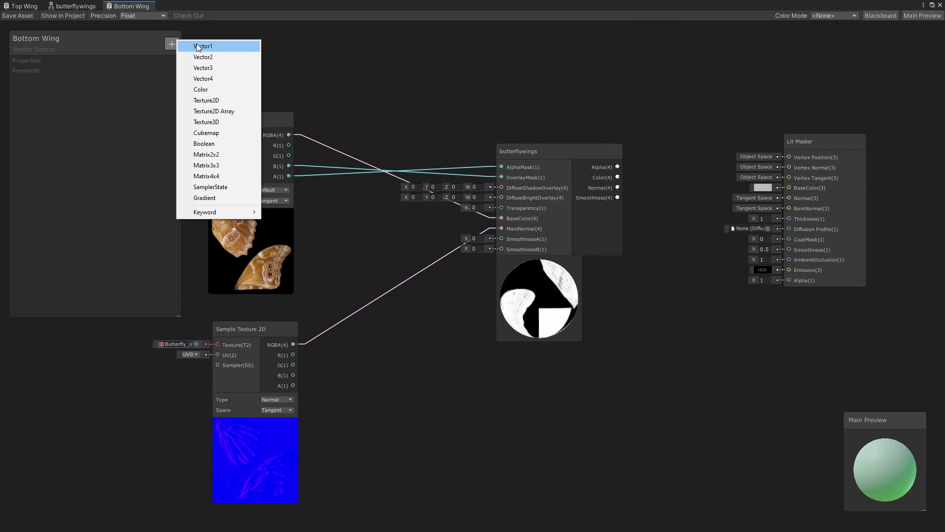
click(177, 44)
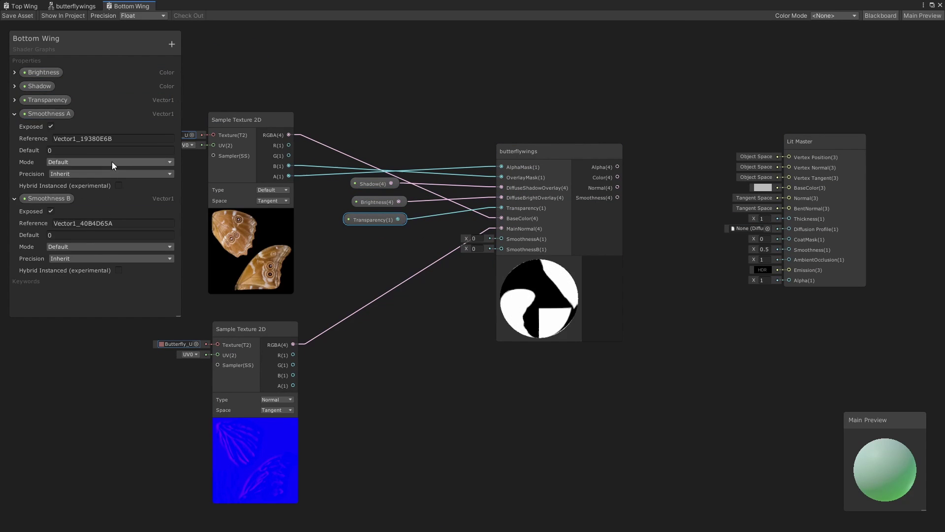
click(113, 163)
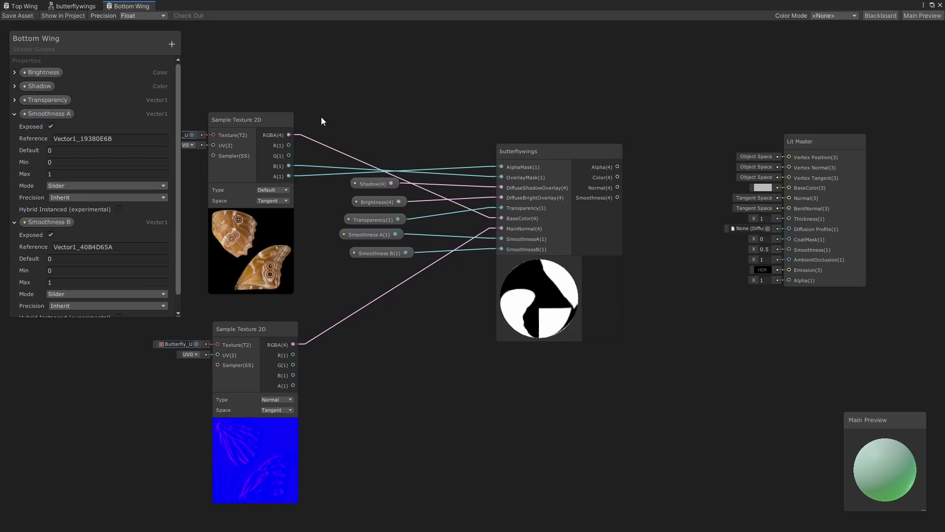
middle_drag(321, 116, 293, 104)
drag(261, 133, 761, 208)
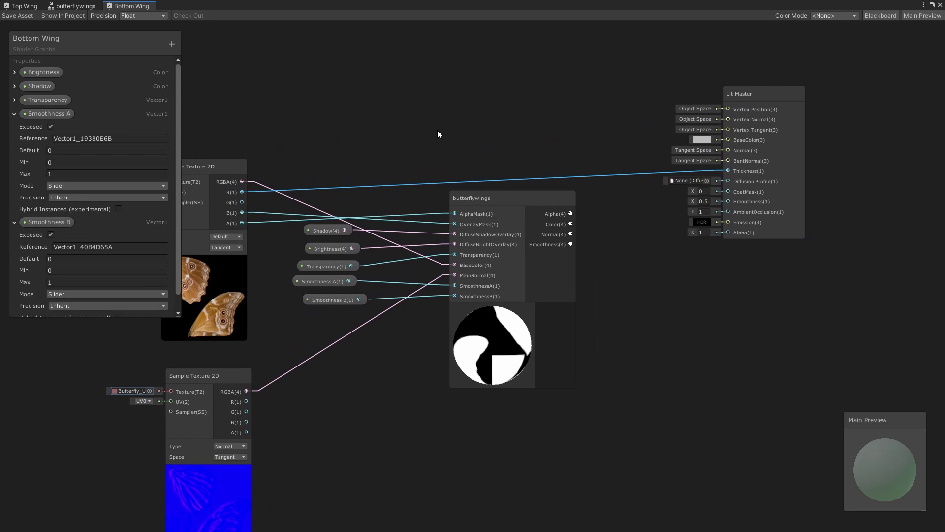
Step: Route butterflywings Alpha, Color, Normal, Smoothness into Lit Master and the texture's R into Thickness
drag(570, 213, 727, 140)
drag(570, 234, 728, 201)
drag(200, 258, 224, 172)
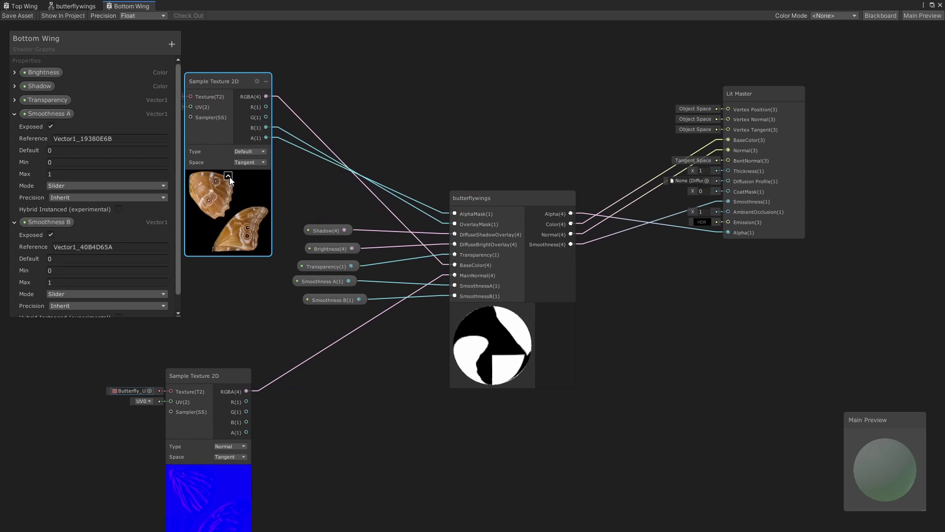
drag(267, 107, 730, 170)
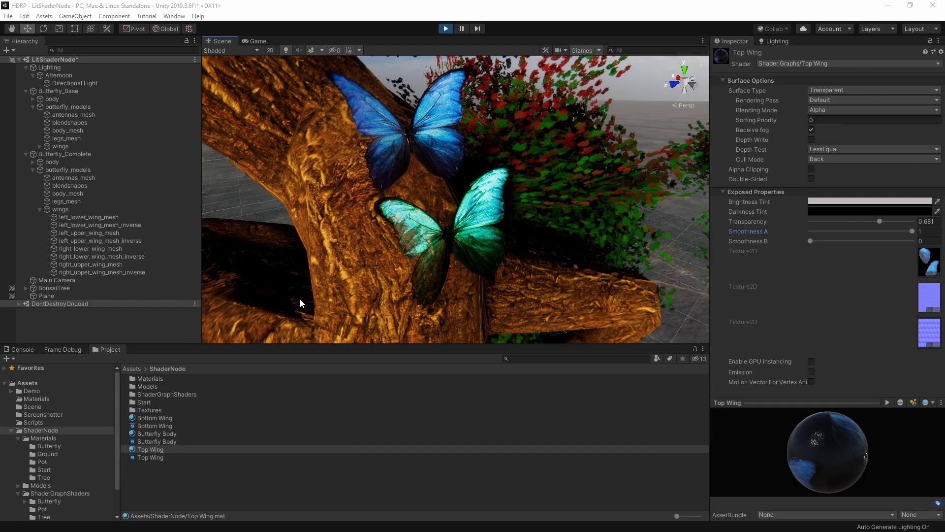
Step: Orbit the Scene view around the two butterflies, then view them through the Game camera
right_drag(299, 304, 360, 264)
key(a)
alt+drag(361, 264, 335, 320)
click(256, 41)
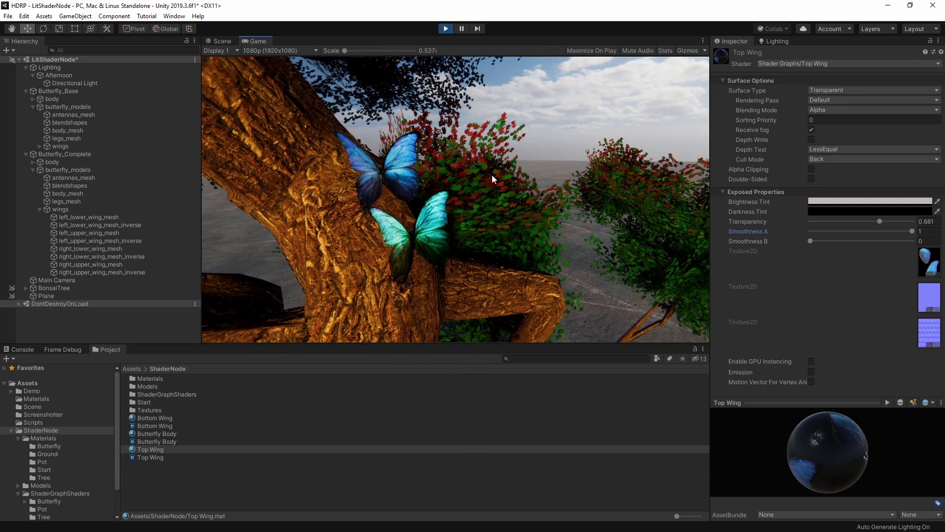